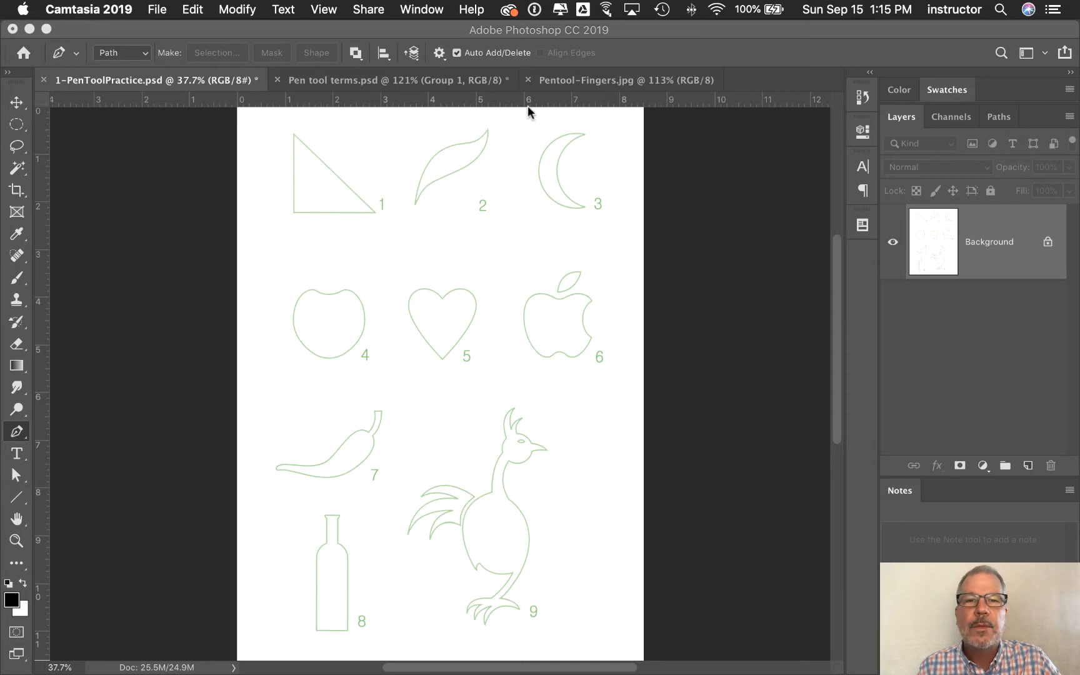
Trace triangle 1 with the Pen tool as a closed path of three straight segments.
{"action": "left_click", "coordinate": [19, 437]}
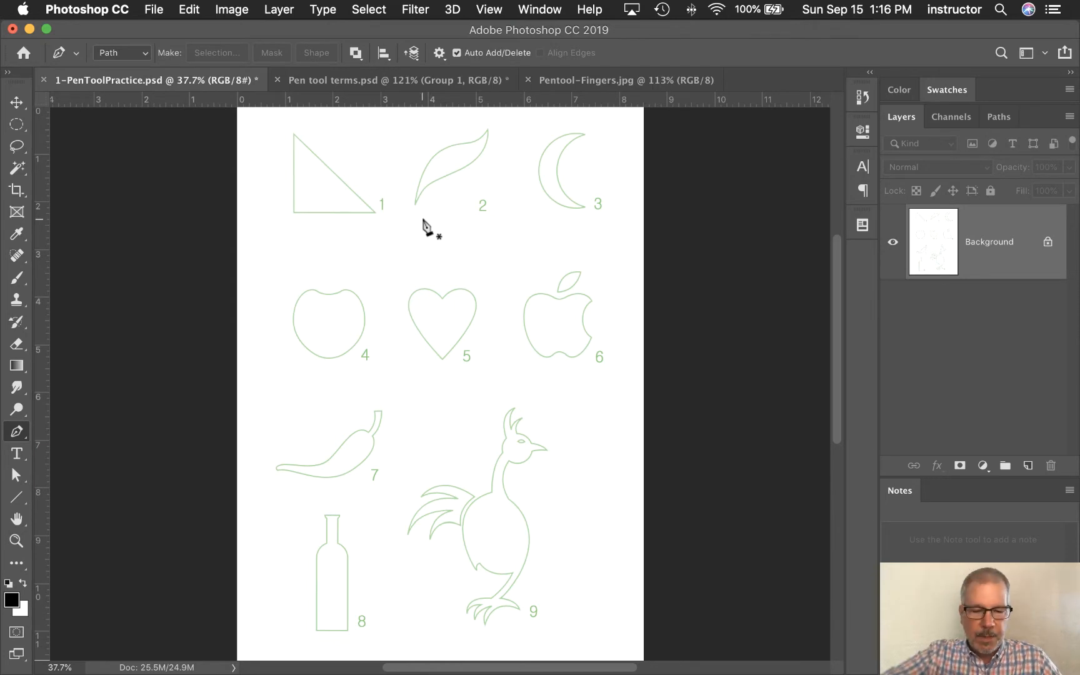
{"action": "key", "text": "super+plus"}
{"action": "key", "text": "super+plus"}
{"action": "key", "text": "super+plus"}
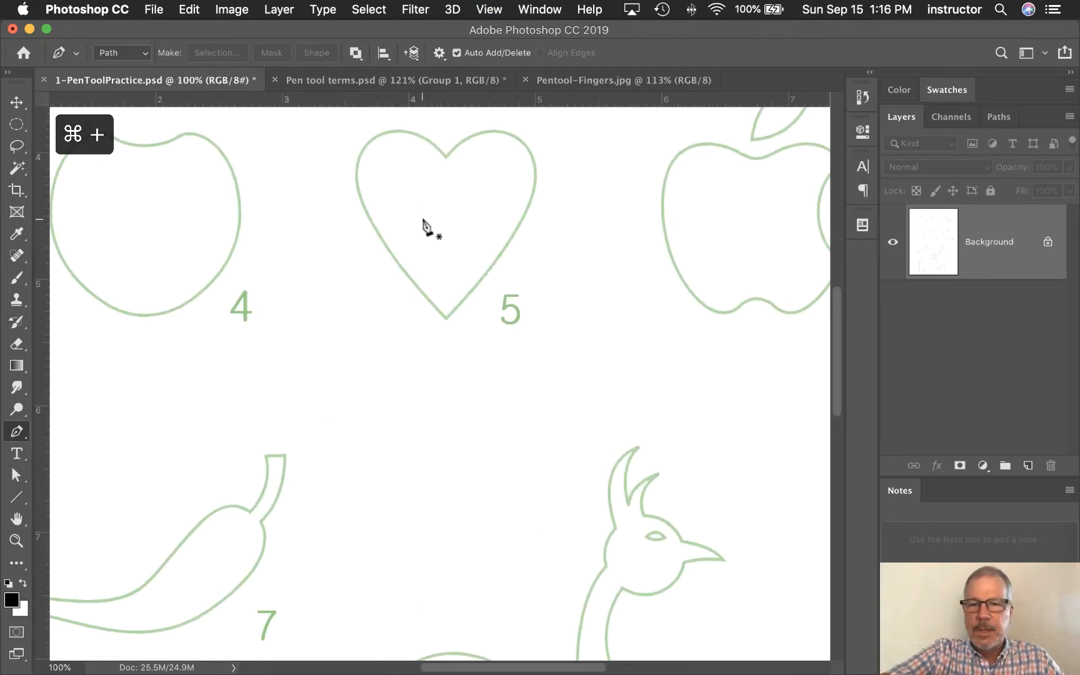
{"action": "key", "text": "space"}
{"action": "left_click_drag", "start_coordinate": [273, 157], "coordinate": [361, 252]}
{"action": "left_click_drag", "start_coordinate": [282, 186], "coordinate": [390, 378]}
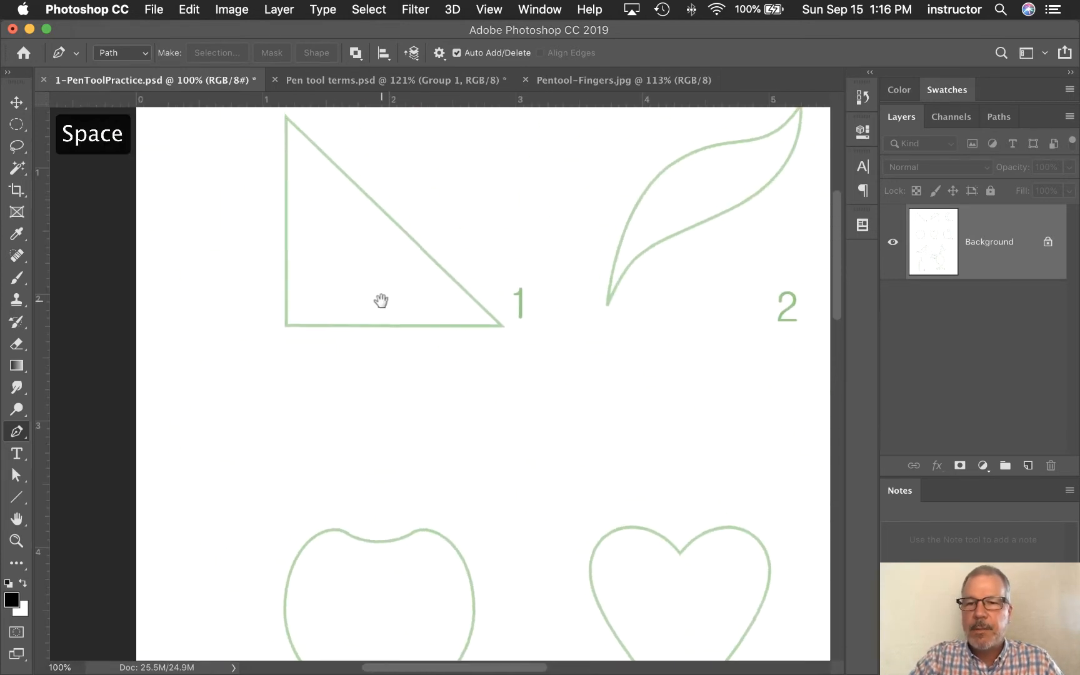
{"action": "left_click_drag", "start_coordinate": [379, 298], "coordinate": [373, 397]}
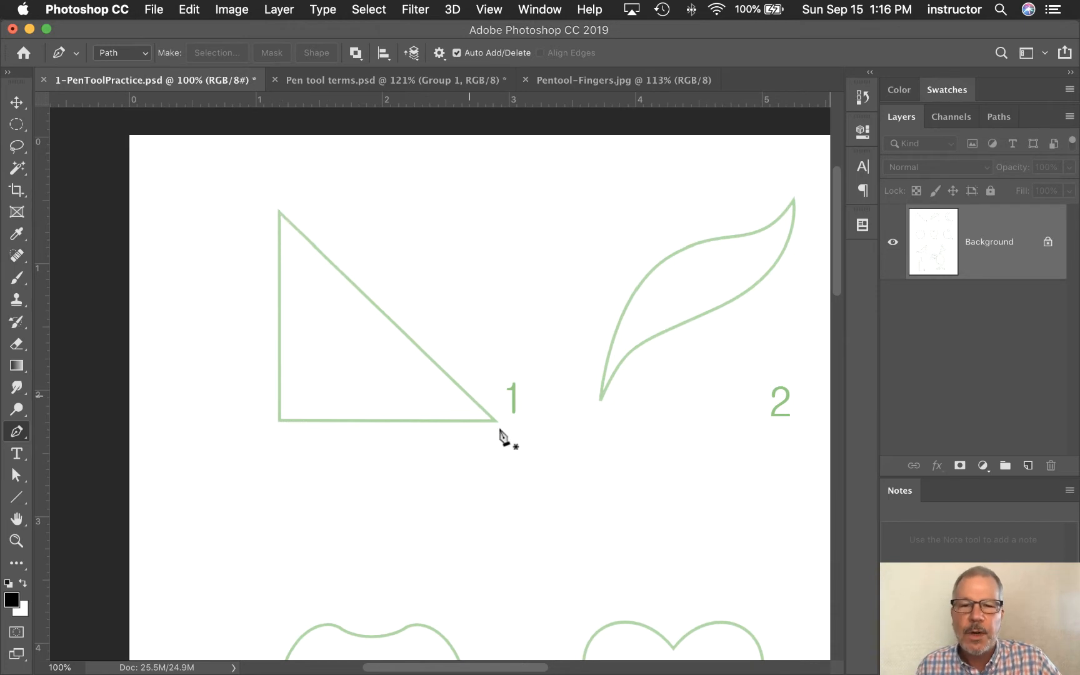
{"action": "left_click", "coordinate": [279, 210]}
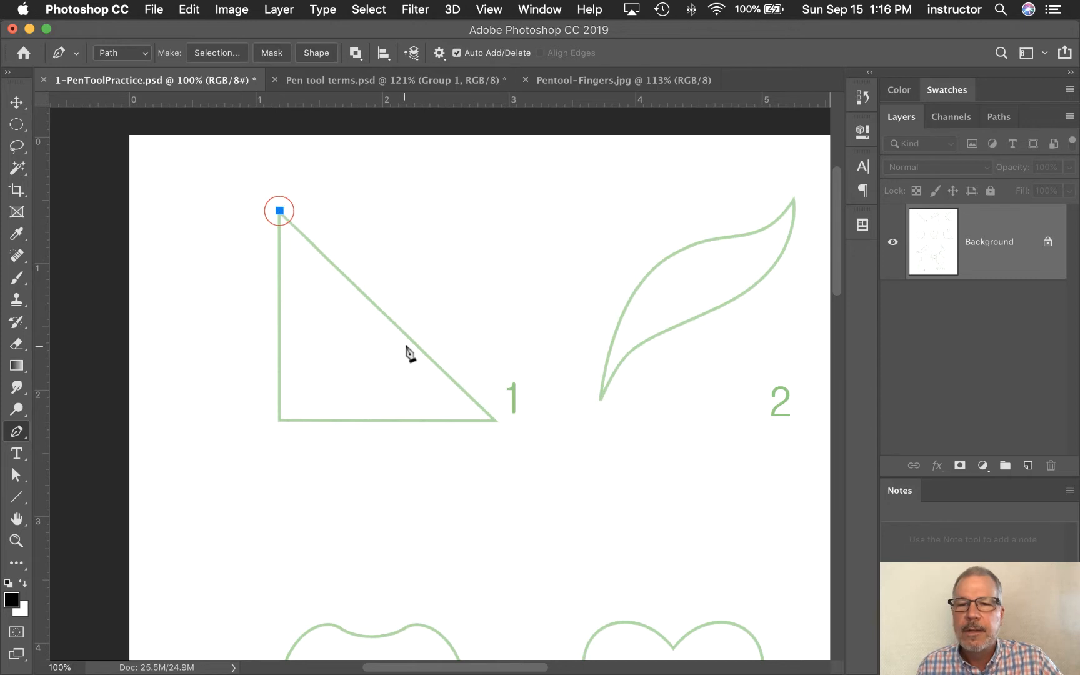
{"action": "left_click", "coordinate": [494, 420]}
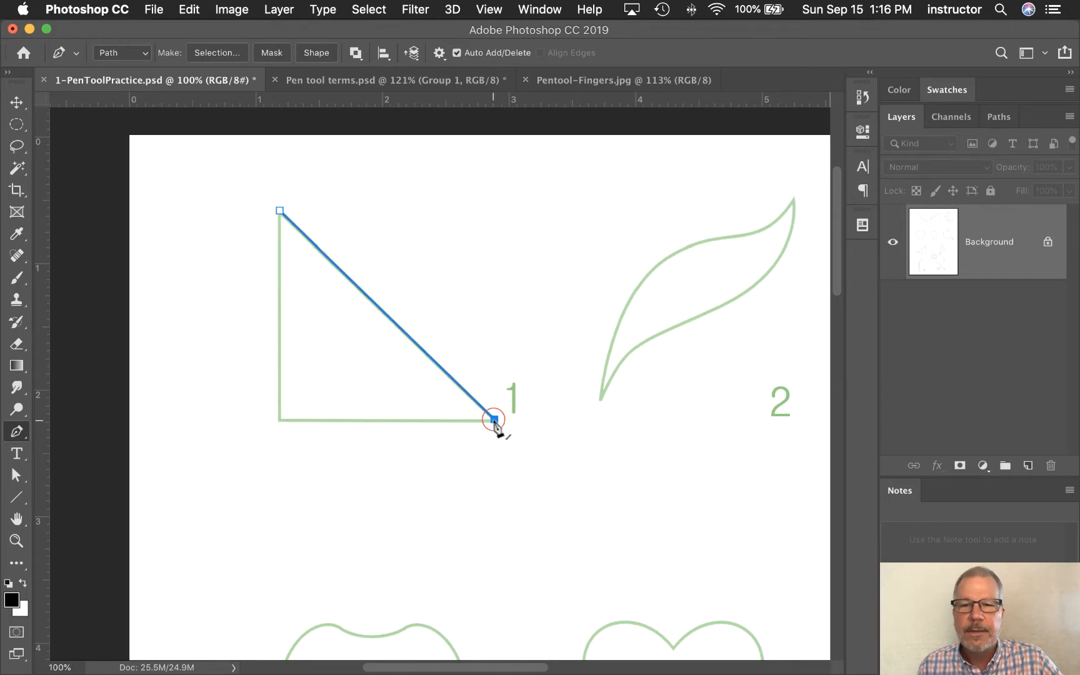
{"action": "left_click", "coordinate": [279, 420]}
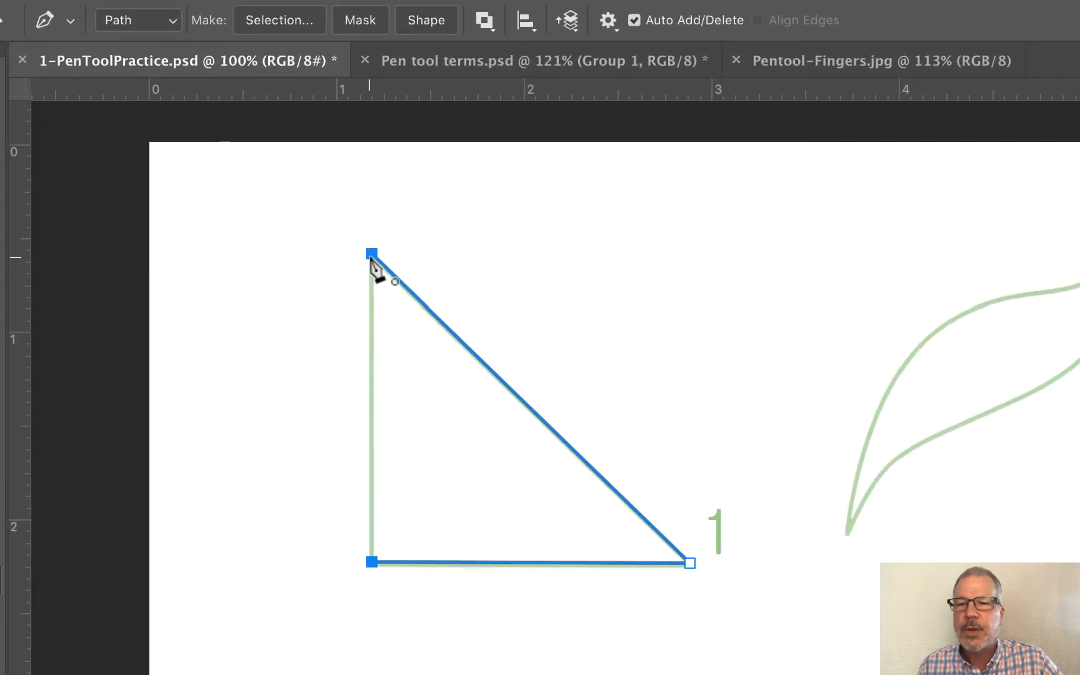
{"action": "left_click", "coordinate": [319, 230]}
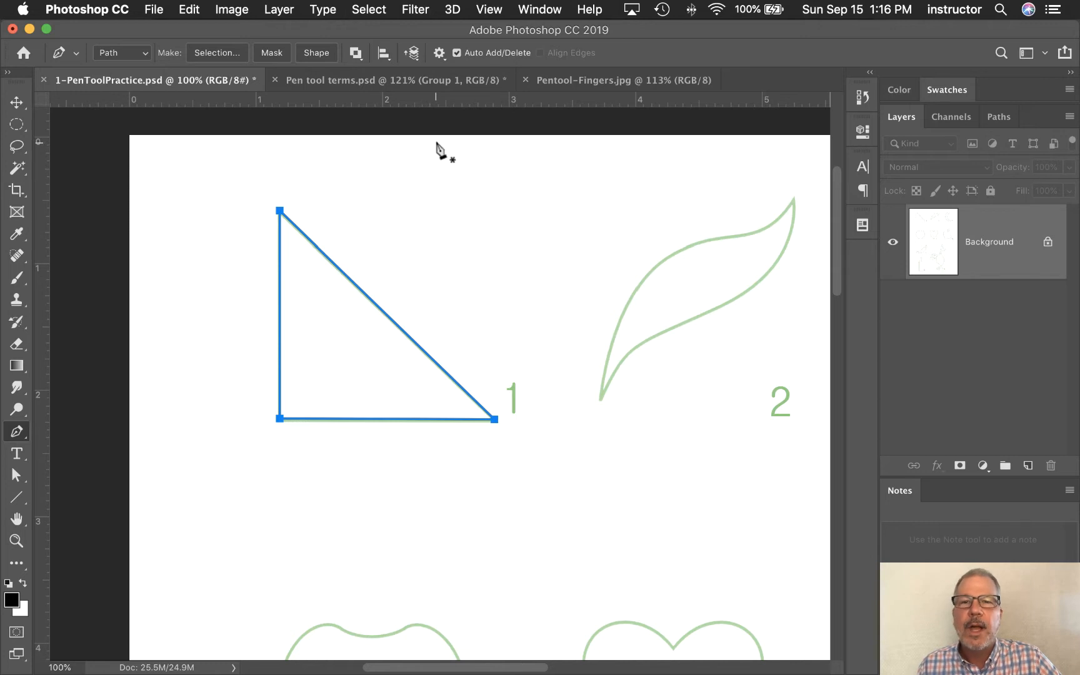
Enable the Rubber Band preview for the Pen tool and show the document's list of paths.
{"action": "left_click", "coordinate": [440, 53]}
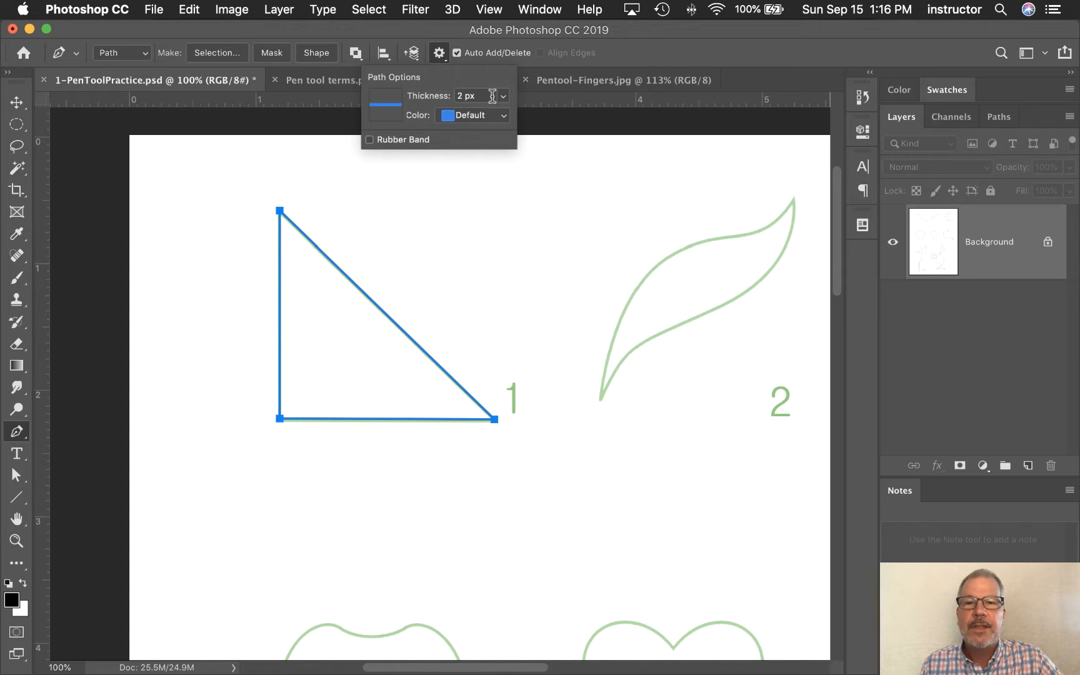
{"action": "left_click", "coordinate": [368, 140]}
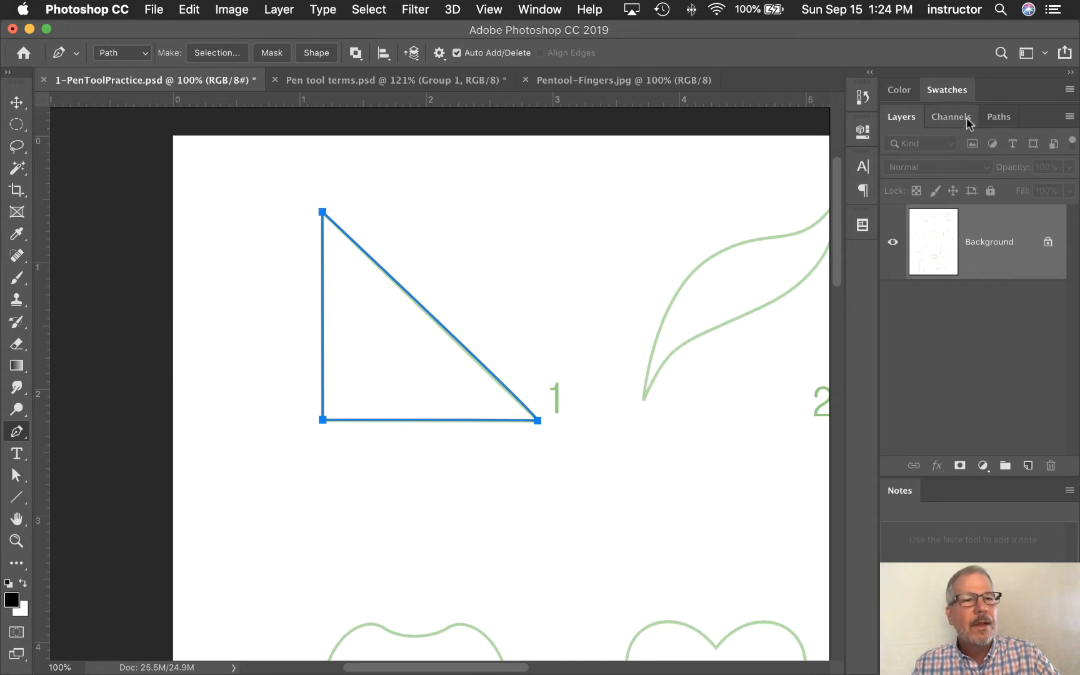
{"action": "left_click", "coordinate": [998, 117]}
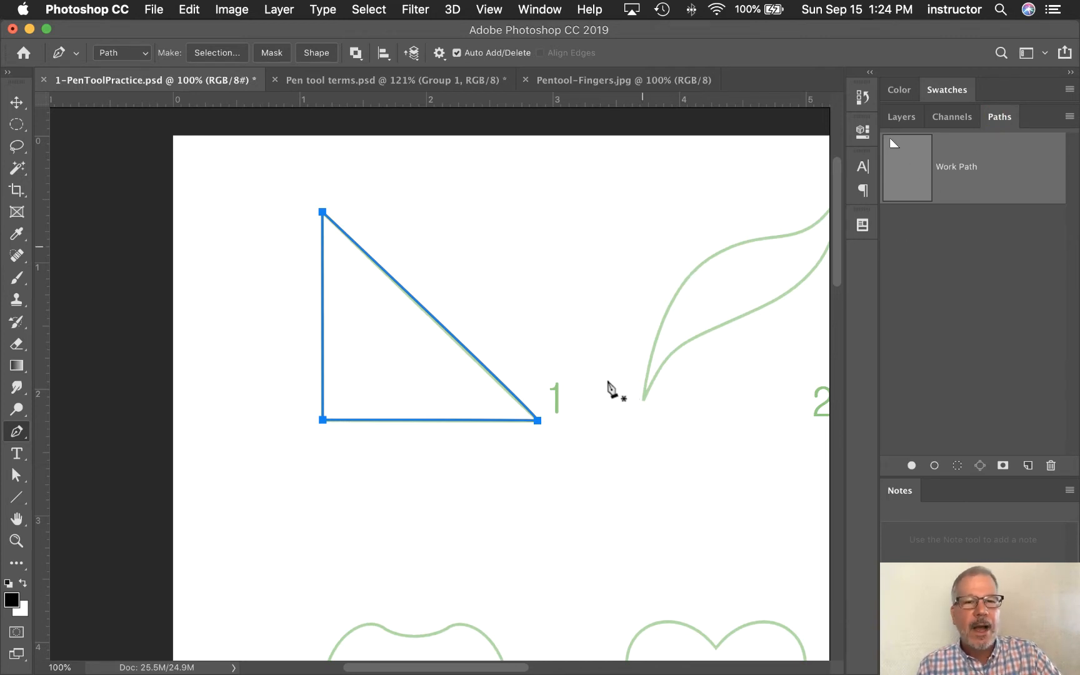
Draw a rough open path with curved segments over shape 2, keeping it in the triangle's work path.
{"action": "left_click_drag", "start_coordinate": [662, 360], "coordinate": [510, 382]}
{"action": "left_click", "coordinate": [493, 424]}
{"action": "left_click_drag", "start_coordinate": [536, 300], "coordinate": [600, 289]}
{"action": "left_click_drag", "start_coordinate": [680, 286], "coordinate": [704, 331]}
{"action": "left_click_drag", "start_coordinate": [649, 381], "coordinate": [708, 367]}
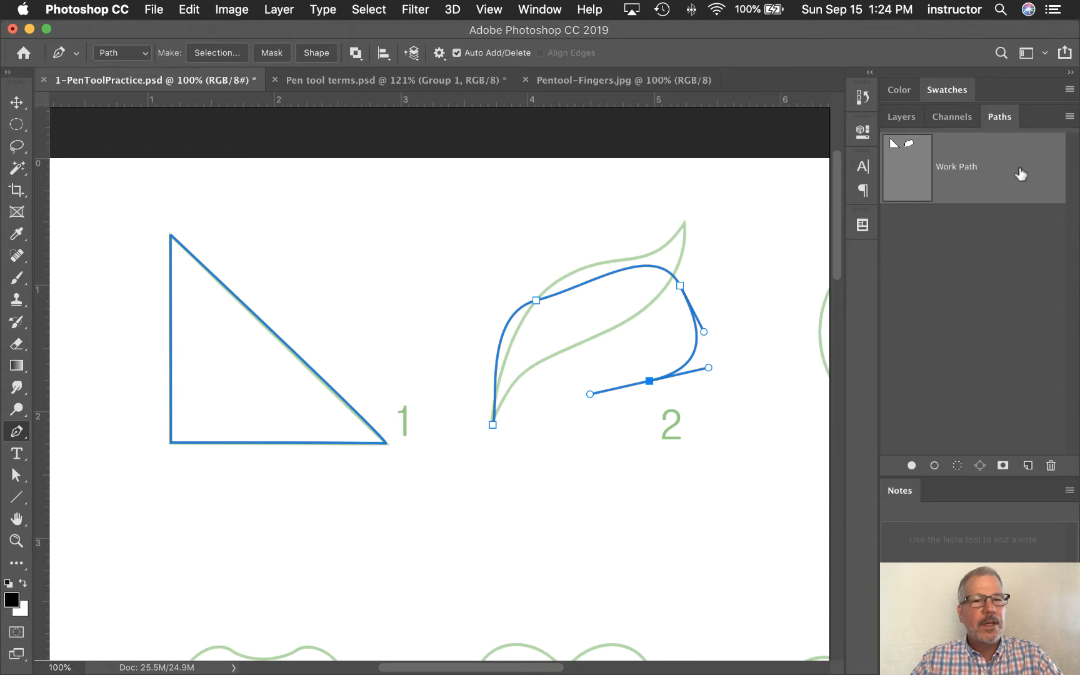
Deselect the work path and draw a small closed three-point curve over shape 2 as a replacement work path.
{"action": "left_click", "coordinate": [983, 228]}
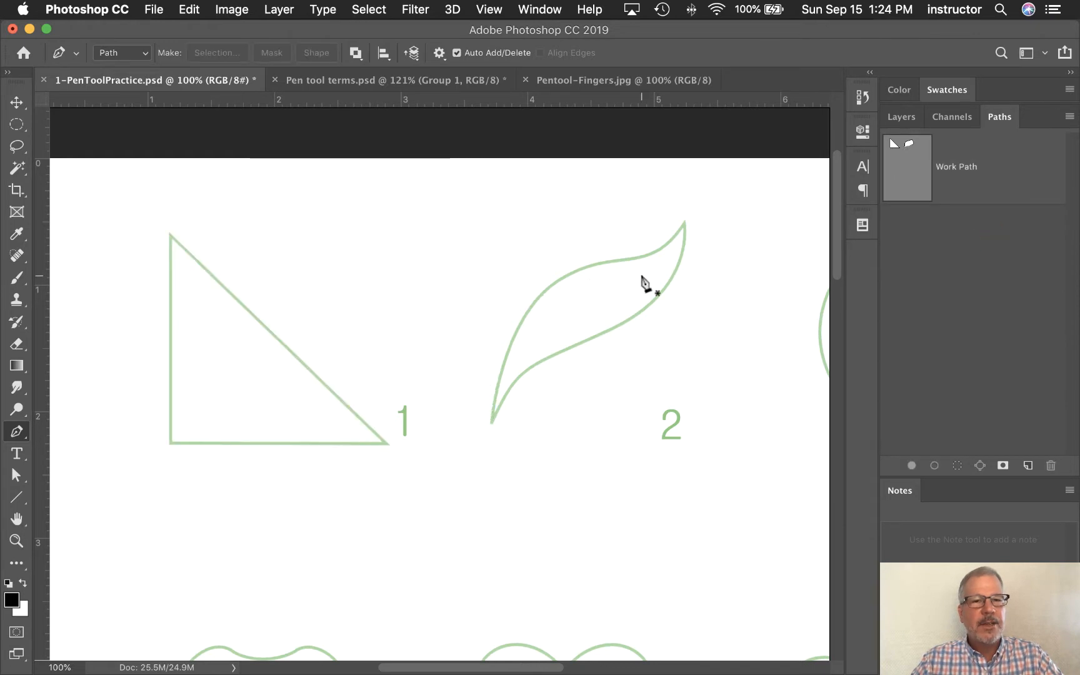
{"action": "mouse_move", "coordinate": [641, 278]}
{"action": "left_mouse_down"}
{"action": "mouse_move", "coordinate": [680, 343]}
{"action": "mouse_move", "coordinate": [641, 277]}
{"action": "left_mouse_up"}
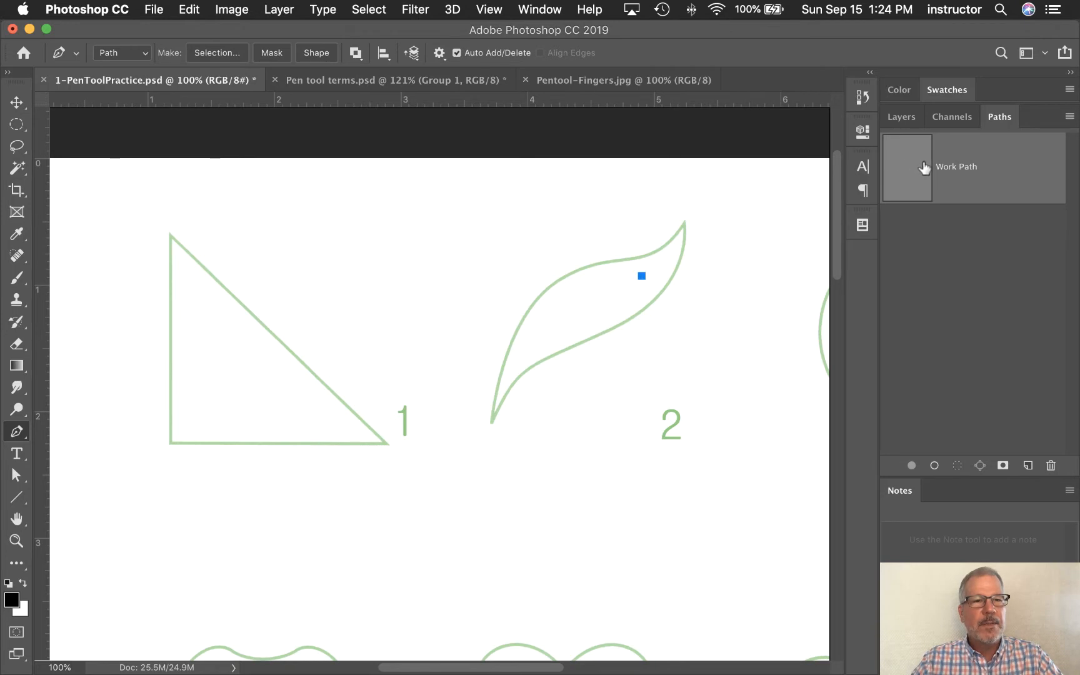
{"action": "left_click_drag", "start_coordinate": [671, 332], "coordinate": [673, 342]}
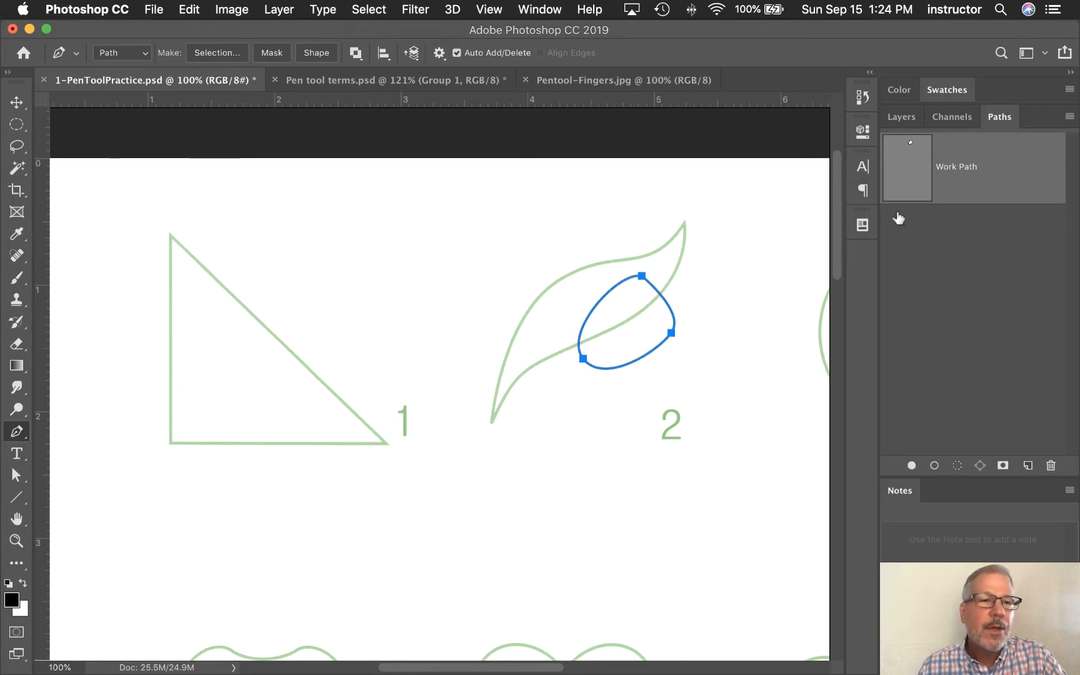
Save the work path as Path 1 and delete the curve drawn in it.
{"action": "double_click", "coordinate": [957, 170]}
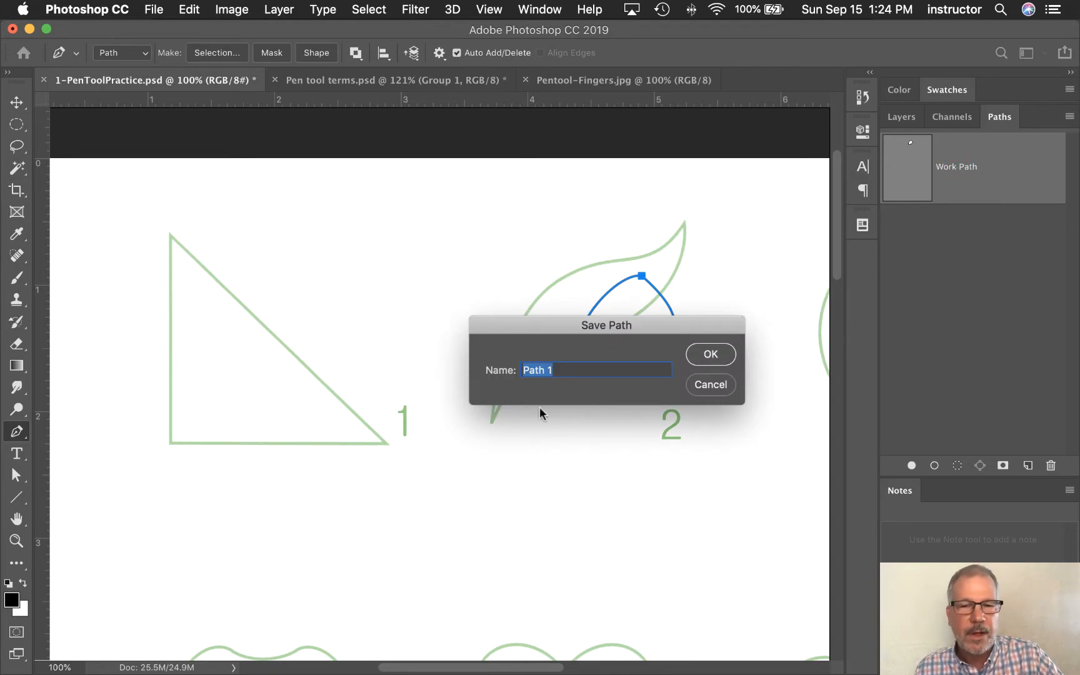
{"action": "left_click", "coordinate": [711, 355]}
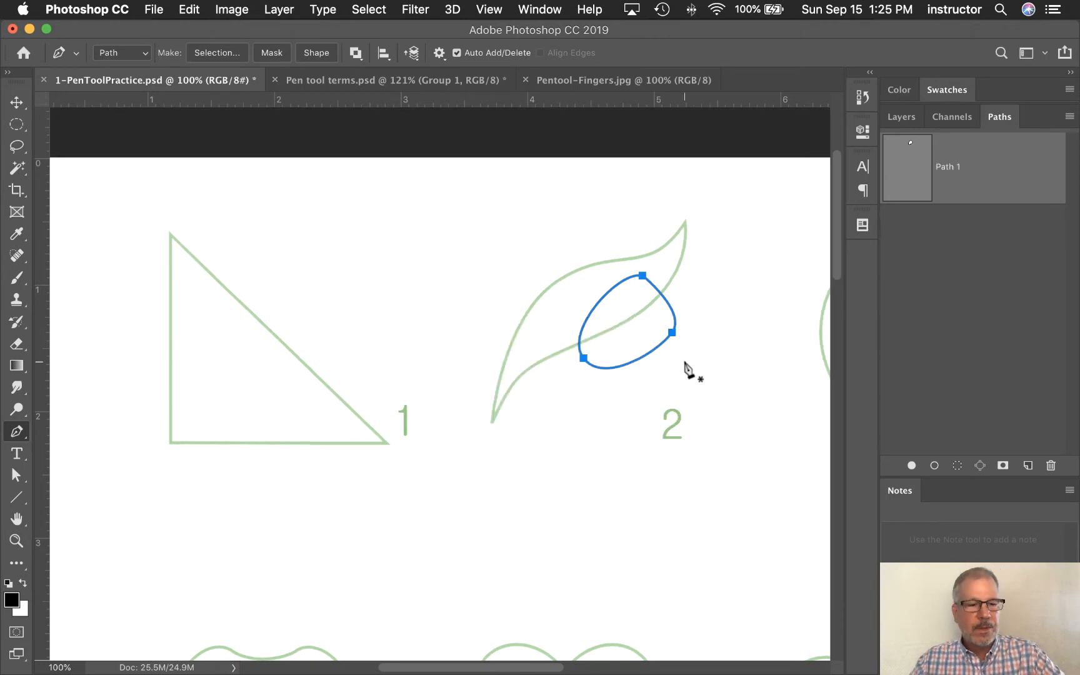
{"action": "key", "text": "Delete"}
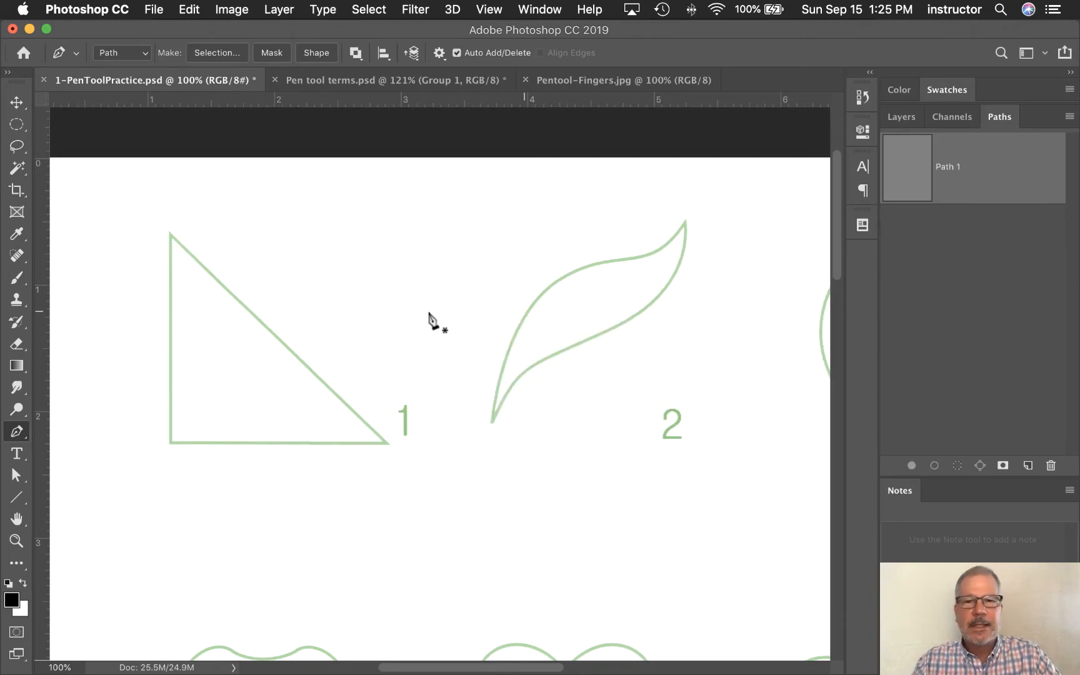
Trace triangle 1 in Path 1 with three straight segments, close it at the top corner, and deselect the path.
{"action": "left_click", "coordinate": [170, 233]}
{"action": "left_click", "coordinate": [384, 441]}
{"action": "left_click", "coordinate": [170, 442]}
{"action": "left_click", "coordinate": [170, 235]}
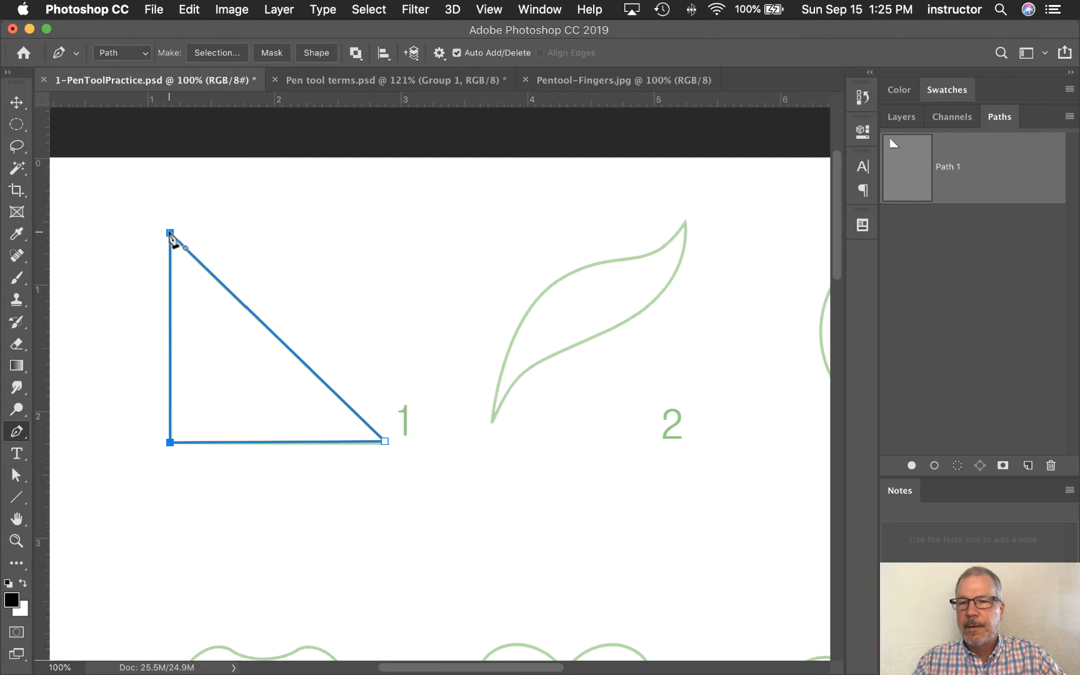
{"action": "left_click", "coordinate": [960, 236]}
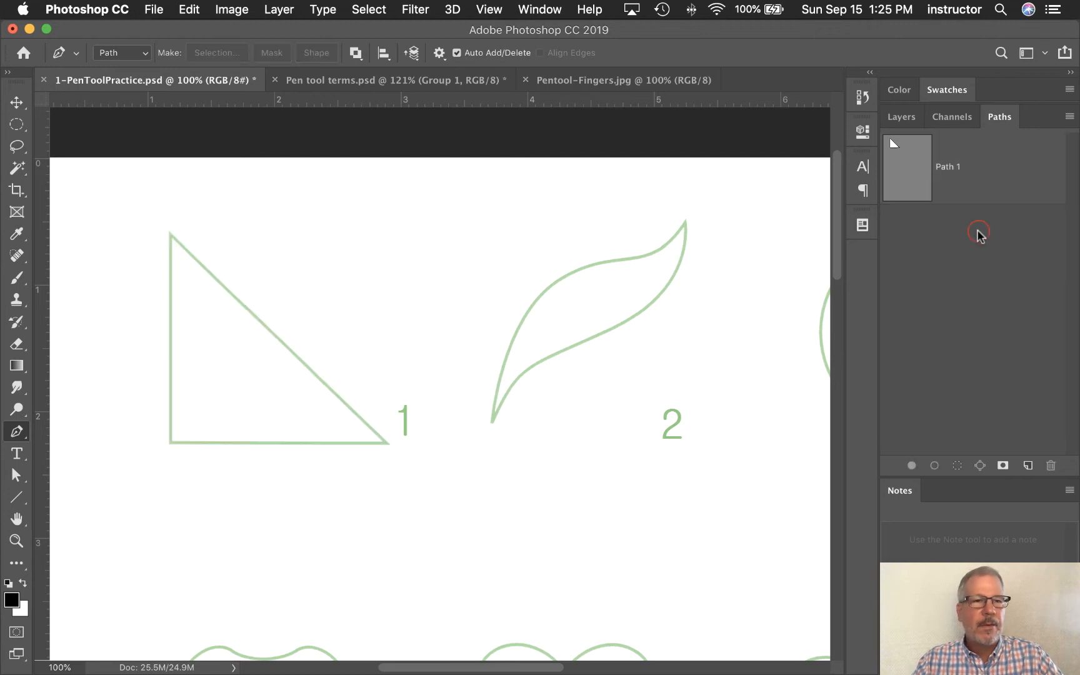
Try out free curved segments starting from shape 2's lower tip, and delete the practice path.
{"action": "left_click", "coordinate": [493, 418]}
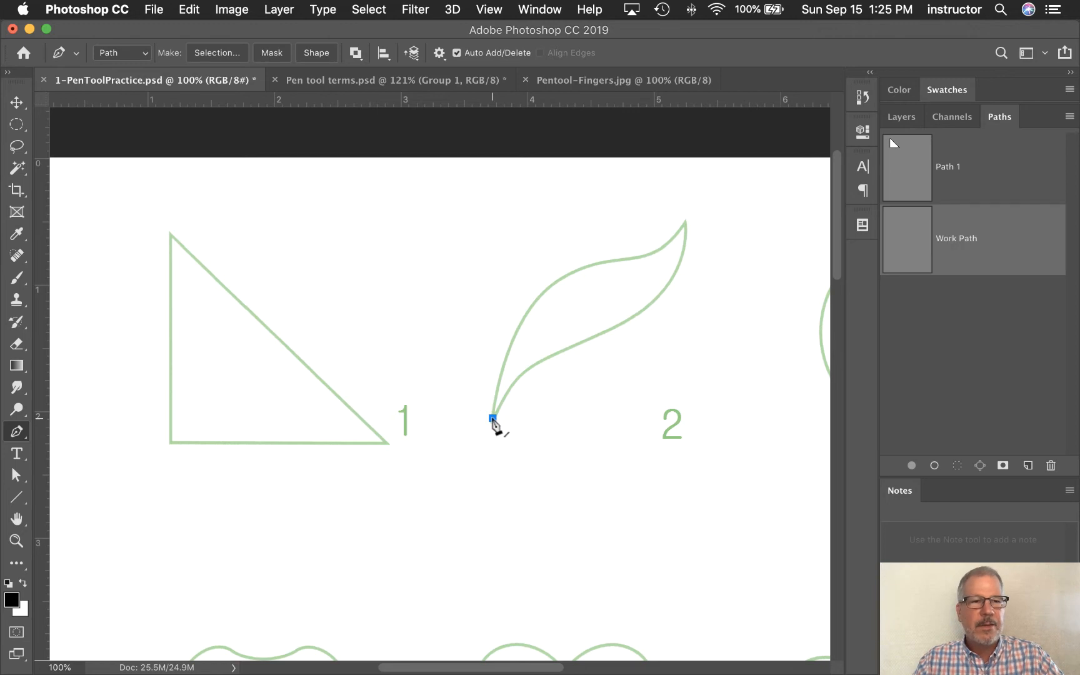
{"action": "left_click_drag", "start_coordinate": [493, 419], "coordinate": [576, 216]}
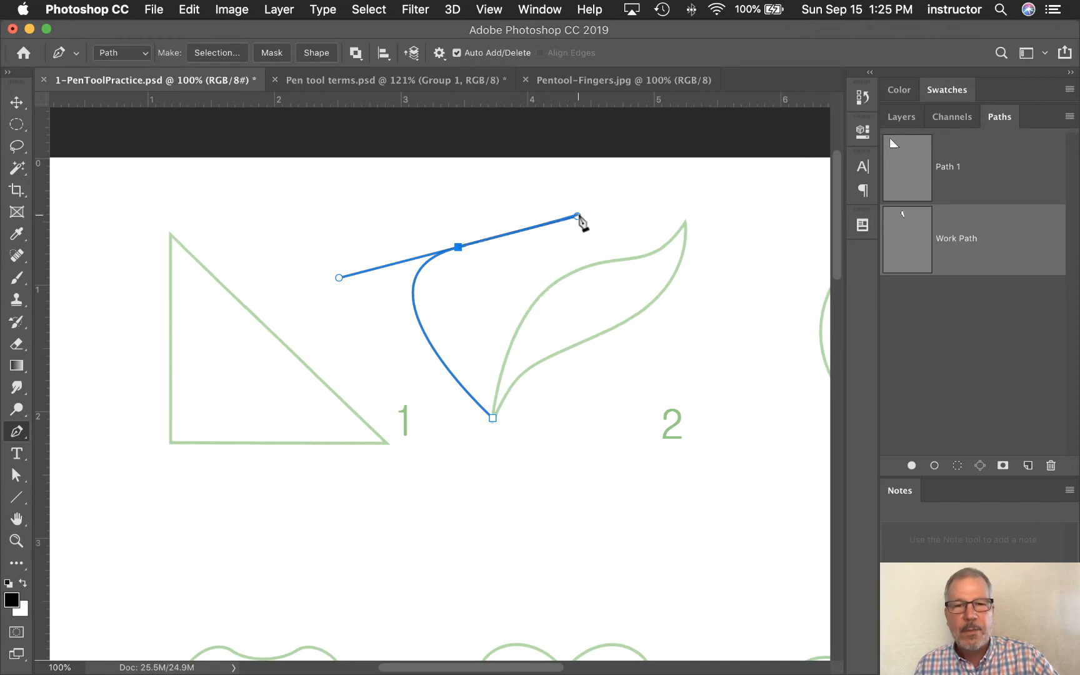
{"action": "left_click_drag", "start_coordinate": [598, 303], "coordinate": [559, 363]}
{"action": "left_click_drag", "start_coordinate": [606, 393], "coordinate": [646, 383]}
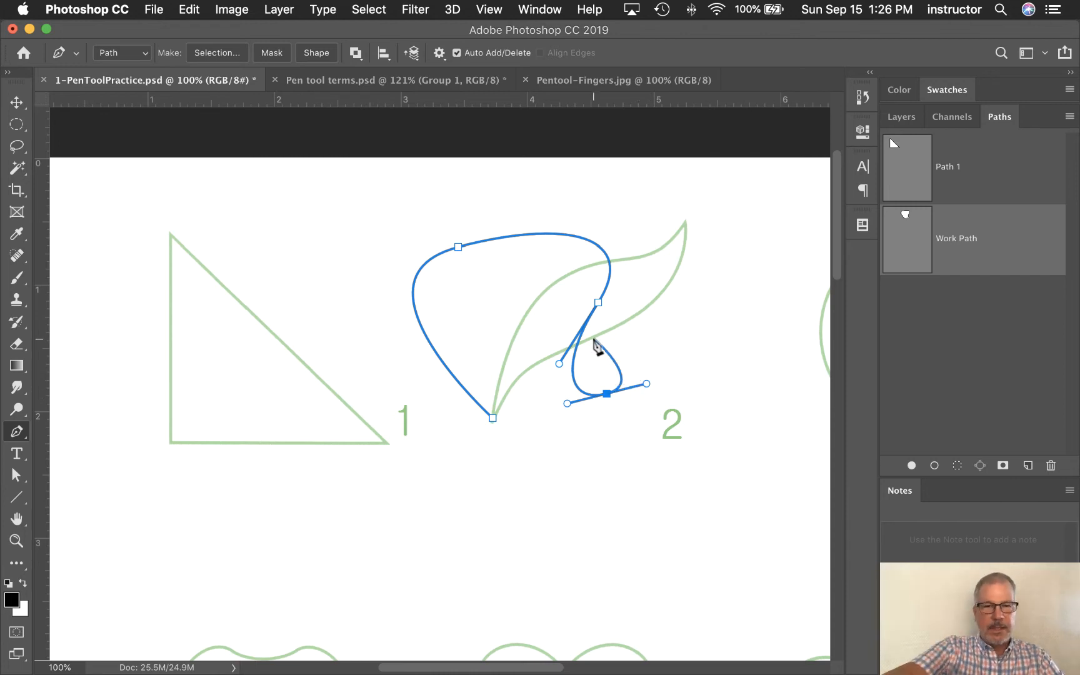
{"action": "key", "text": "BackSpace"}
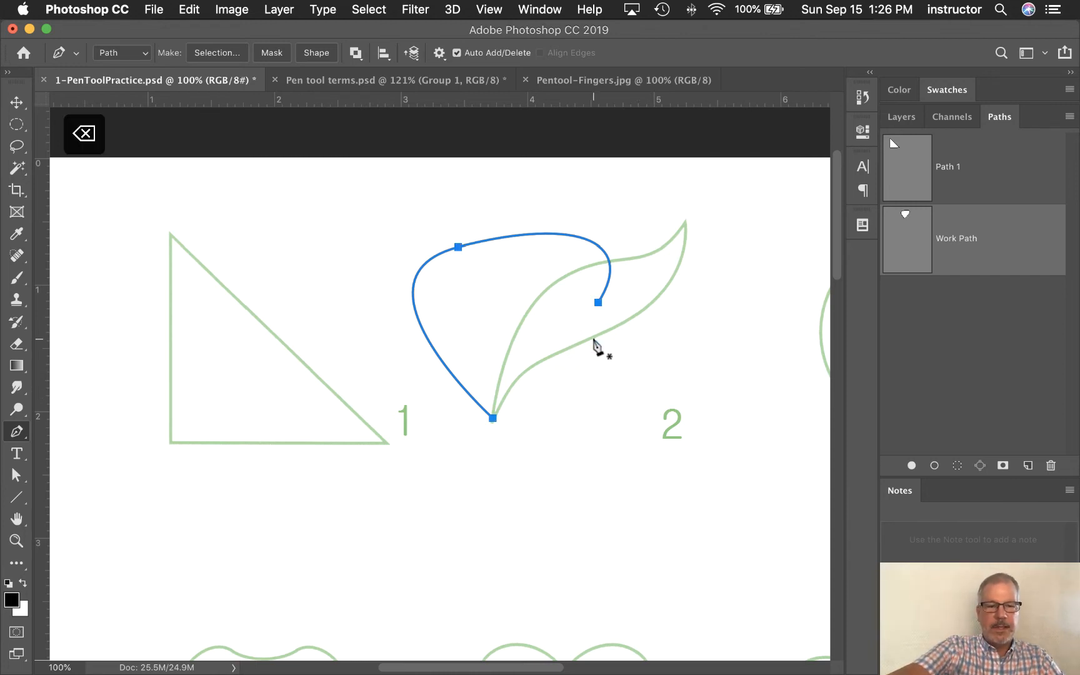
{"action": "key", "text": "BackSpace"}
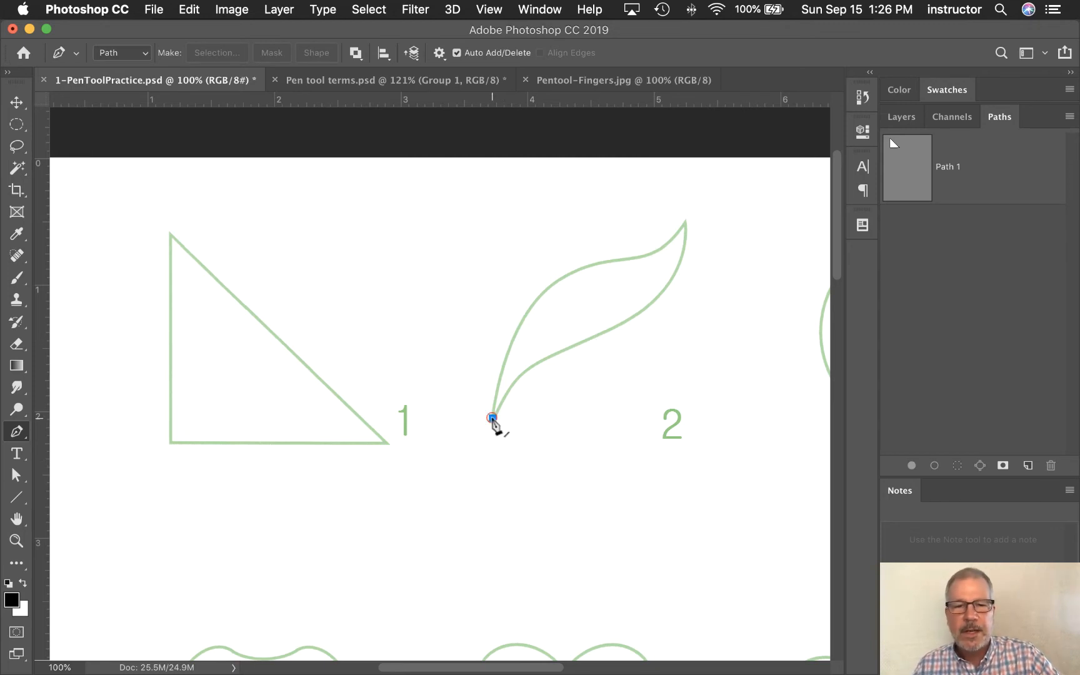
Trace the upper edge of shape 2 in a new work path, with curved segments from its lower tip to its upper tip.
{"action": "left_click", "coordinate": [493, 418]}
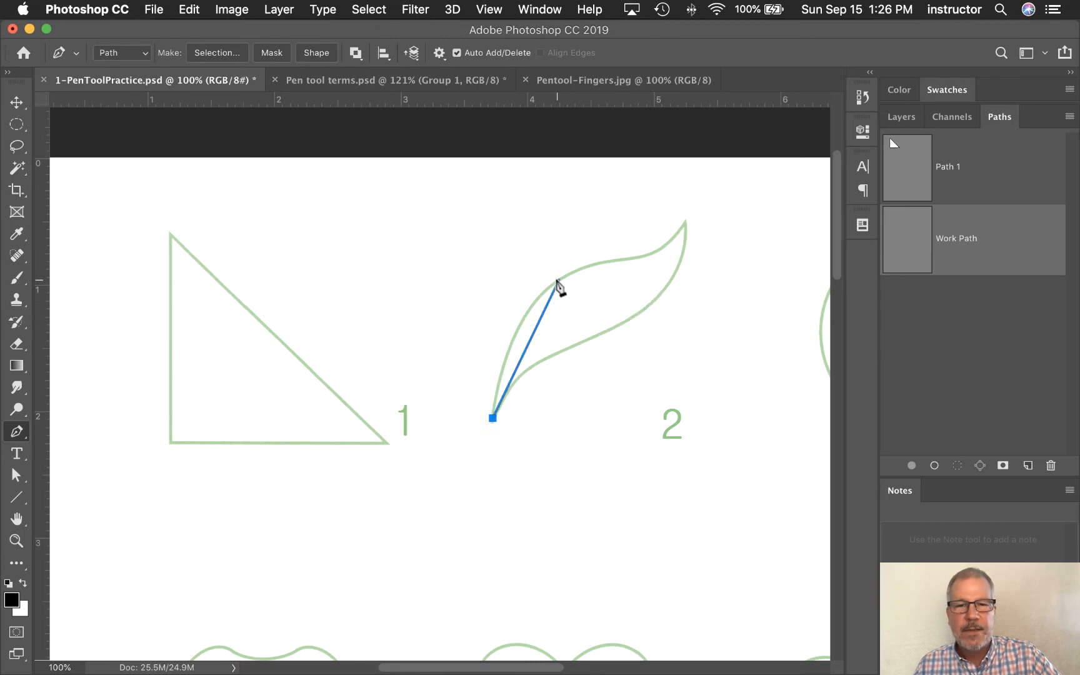
{"action": "left_click", "coordinate": [556, 281]}
{"action": "left_click_drag", "start_coordinate": [558, 279], "coordinate": [605, 247]}
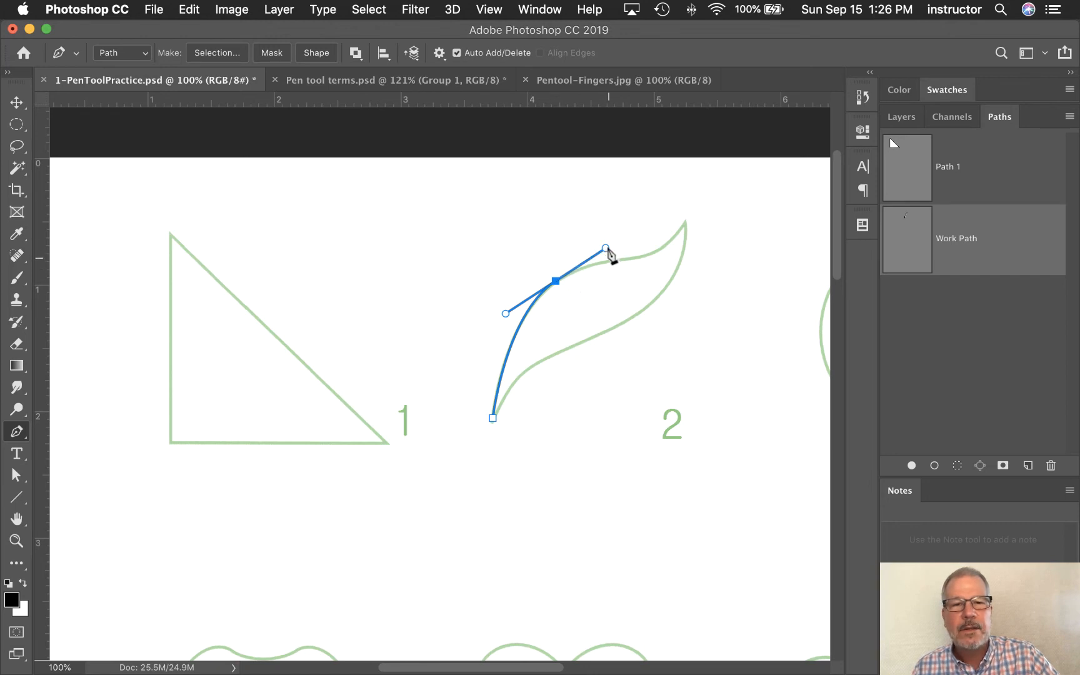
{"action": "left_click", "coordinate": [521, 320]}
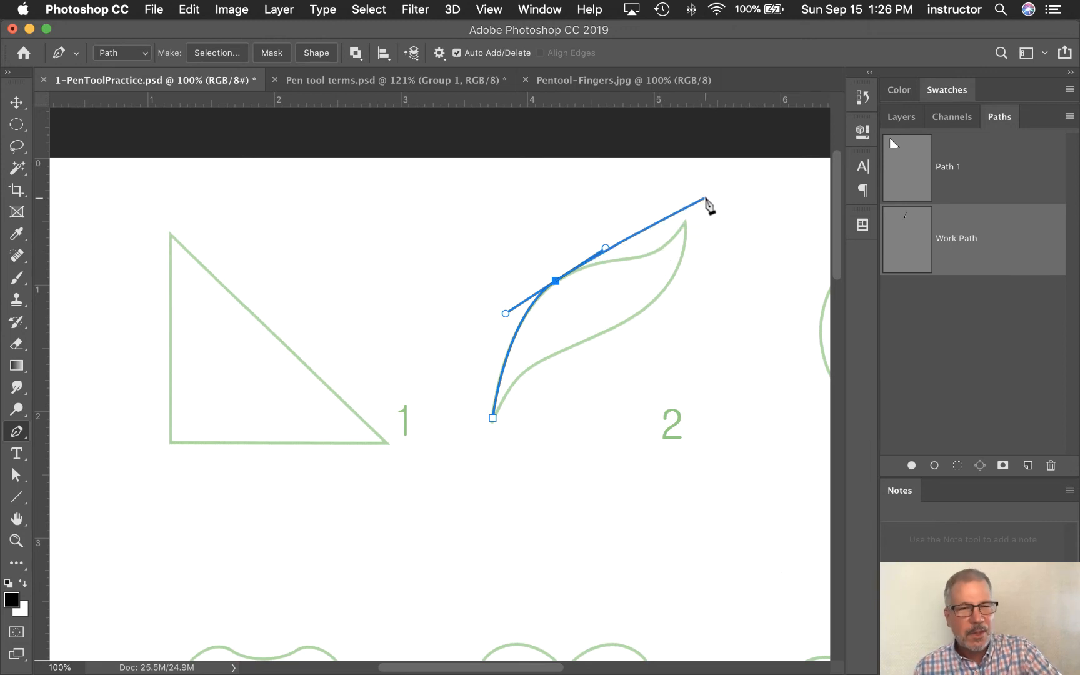
{"action": "left_click", "coordinate": [685, 223]}
{"action": "left_click_drag", "start_coordinate": [688, 223], "coordinate": [712, 170]}
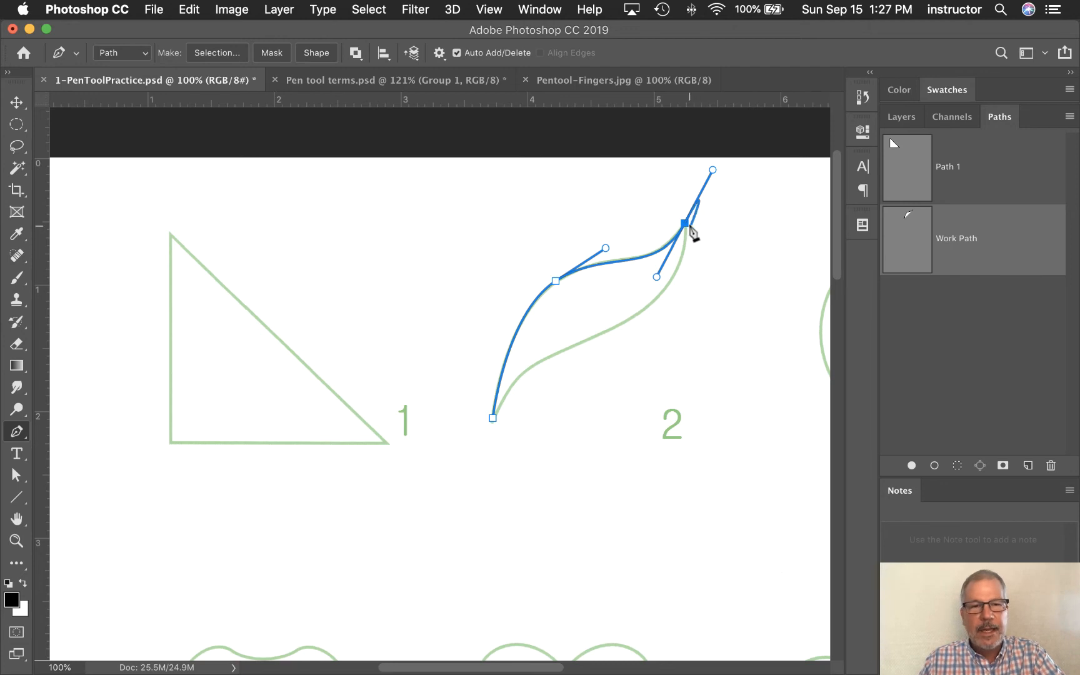
Convert the anchor at shape 2's upper tip to a corner, trace the lower edge with curves, and close the path at the lower tip.
{"action": "key", "text": "alt"}
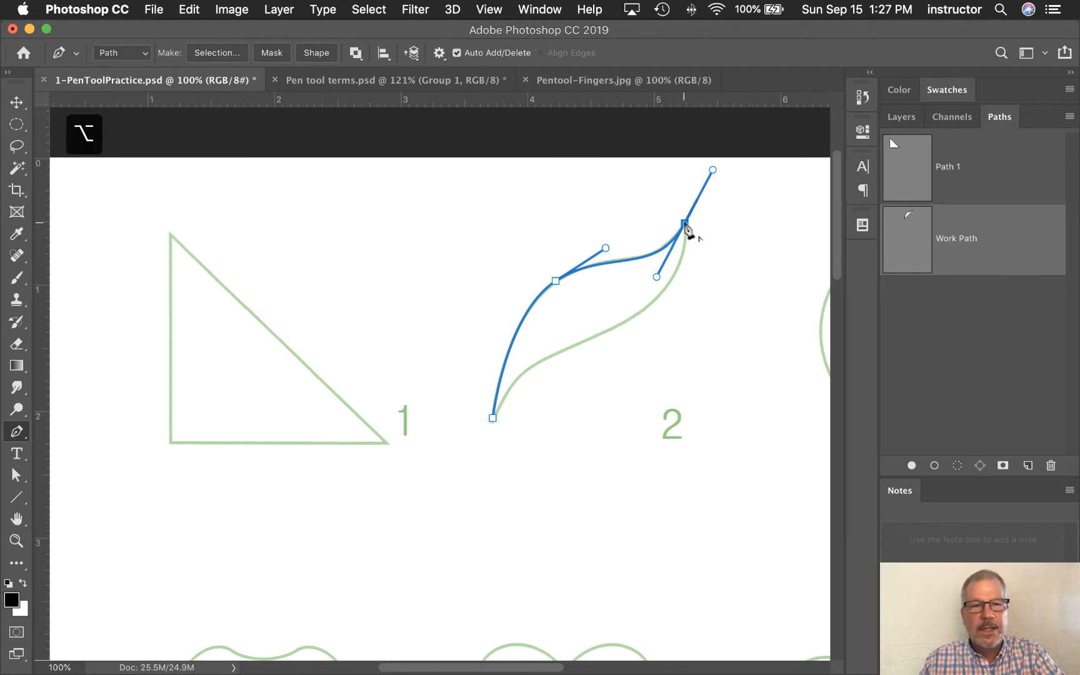
{"action": "mouse_move", "coordinate": [684, 220]}
{"action": "left_mouse_down"}
{"action": "mouse_move", "coordinate": [714, 183]}
{"action": "mouse_move", "coordinate": [678, 233]}
{"action": "left_mouse_up"}
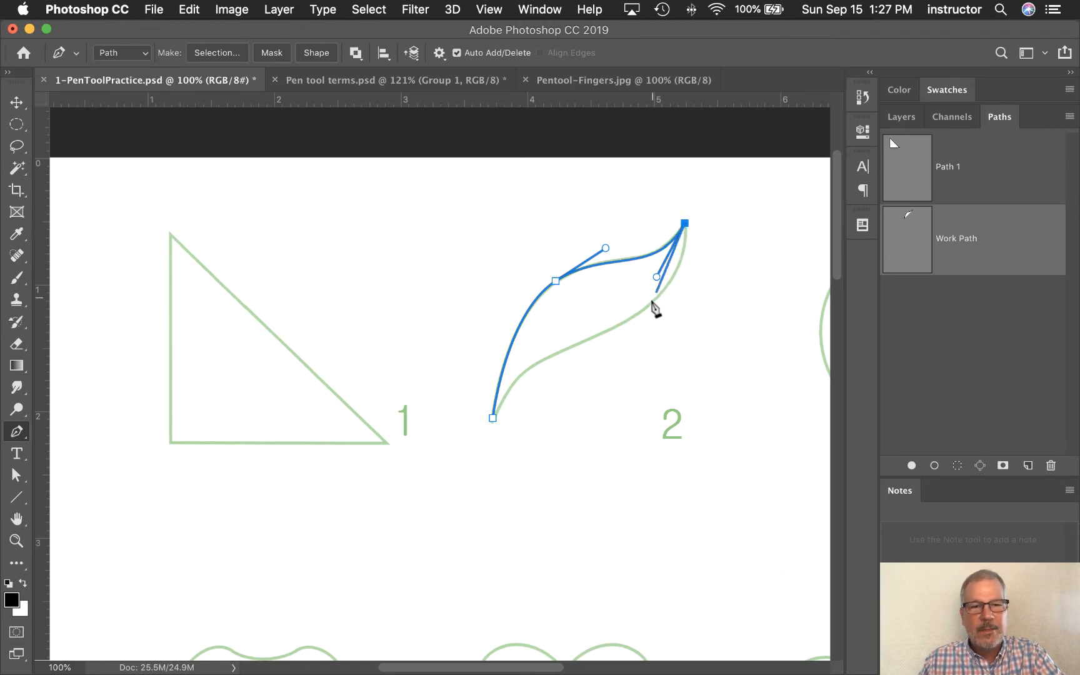
{"action": "left_click_drag", "start_coordinate": [643, 308], "coordinate": [588, 348]}
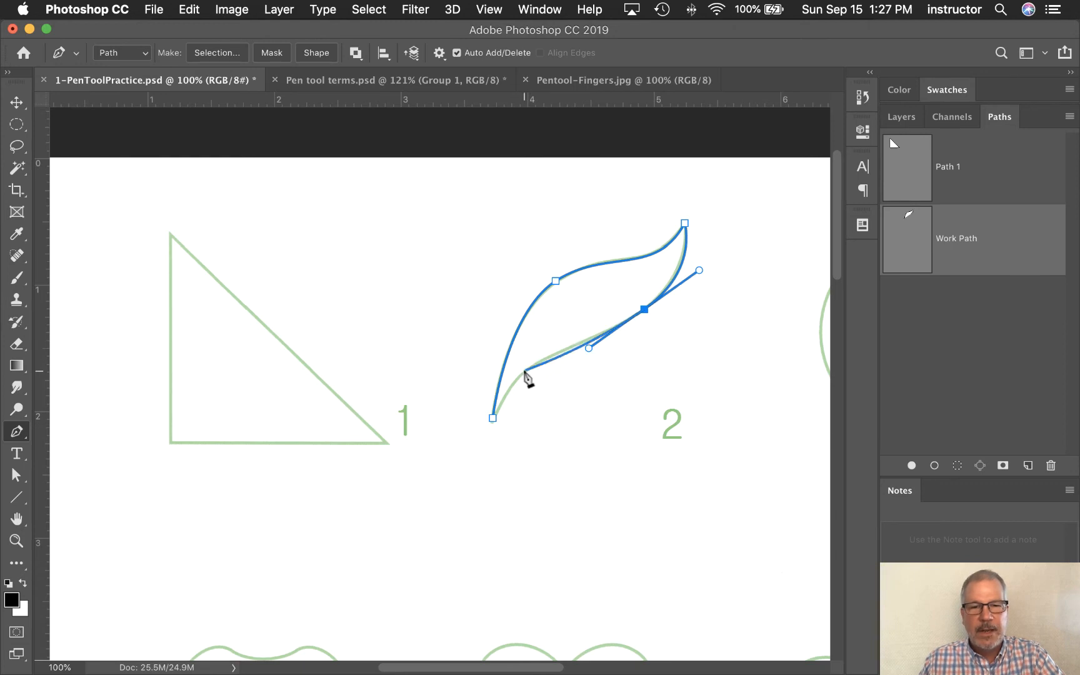
{"action": "left_click_drag", "start_coordinate": [524, 371], "coordinate": [503, 388]}
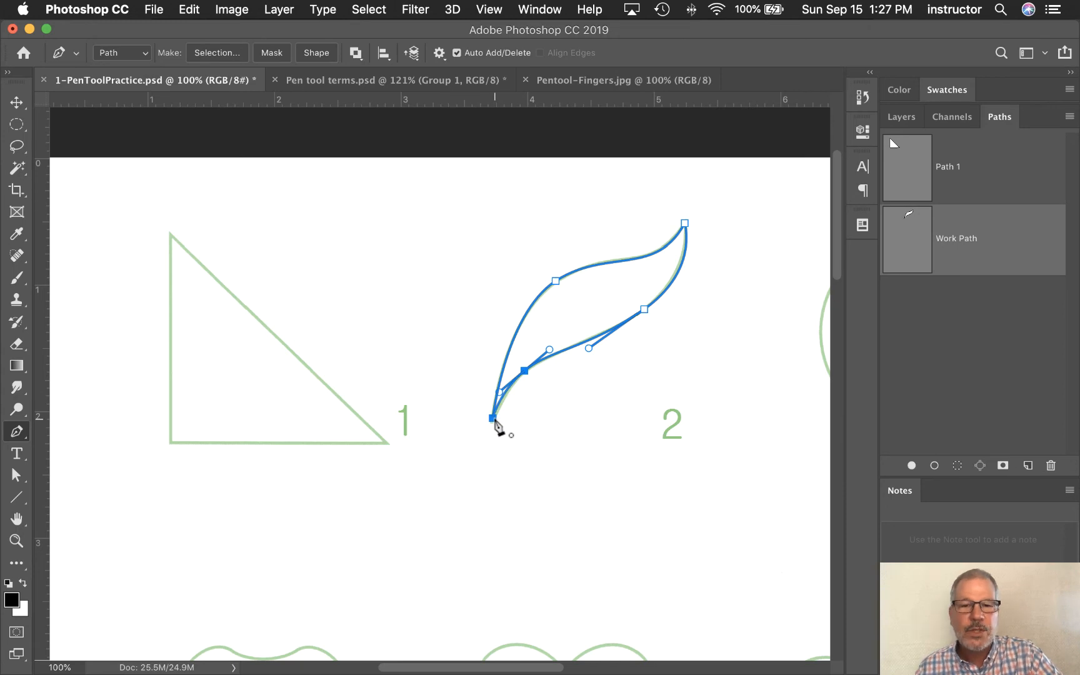
{"action": "left_click", "coordinate": [493, 417]}
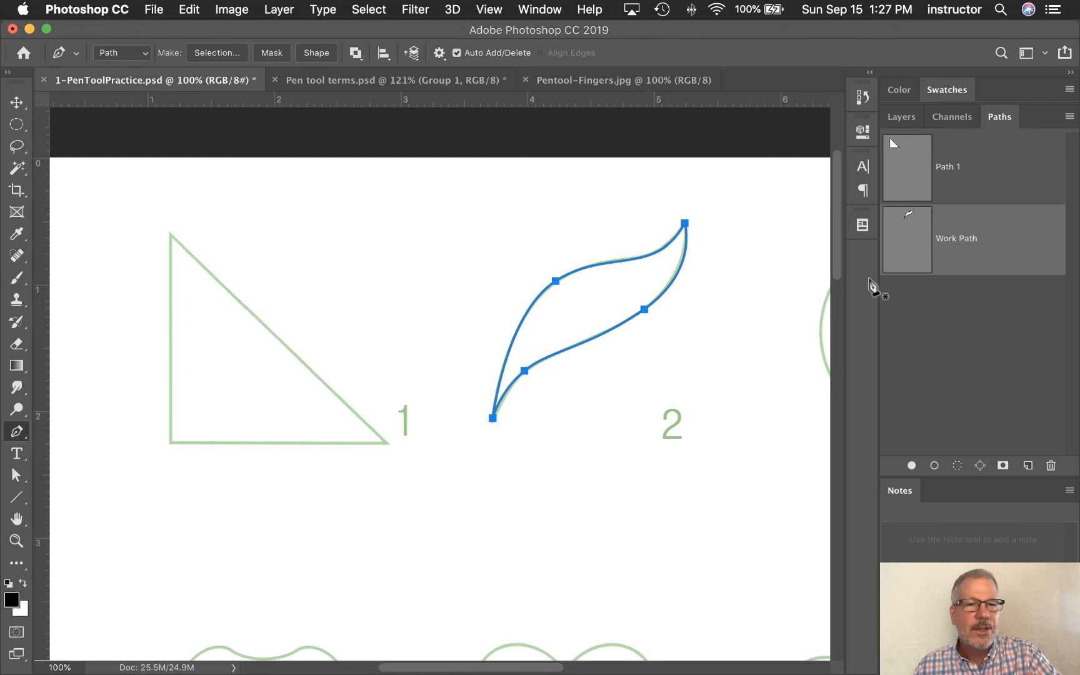
Save the traced shape 2 work path as Path 2 and deselect it.
{"action": "double_click", "coordinate": [954, 241]}
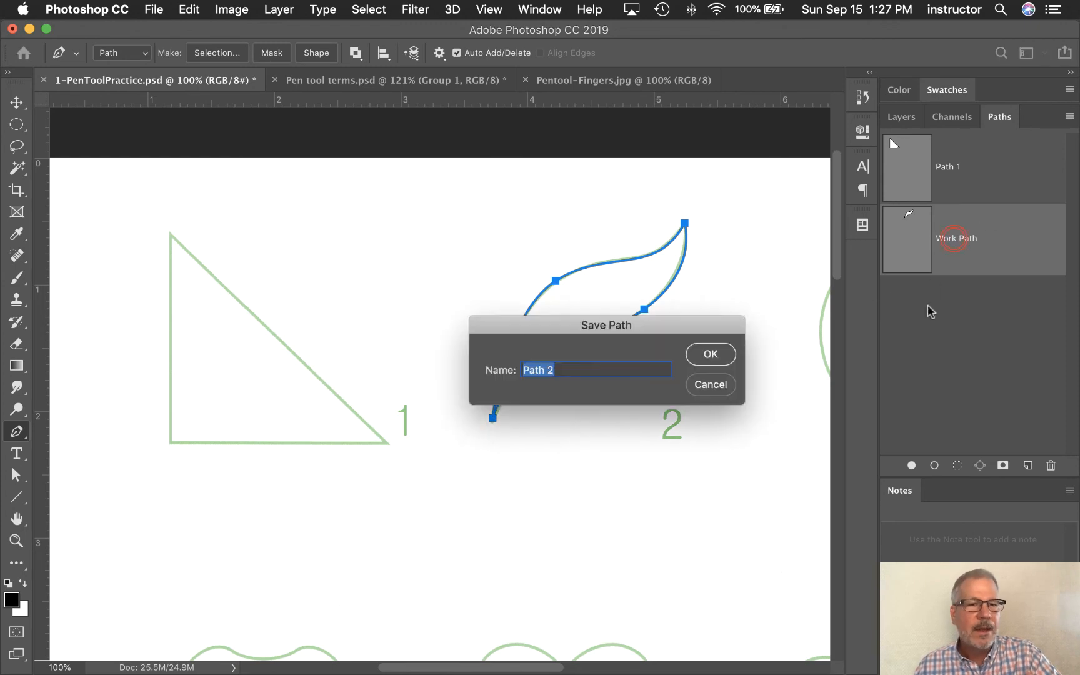
{"action": "left_click", "coordinate": [712, 355]}
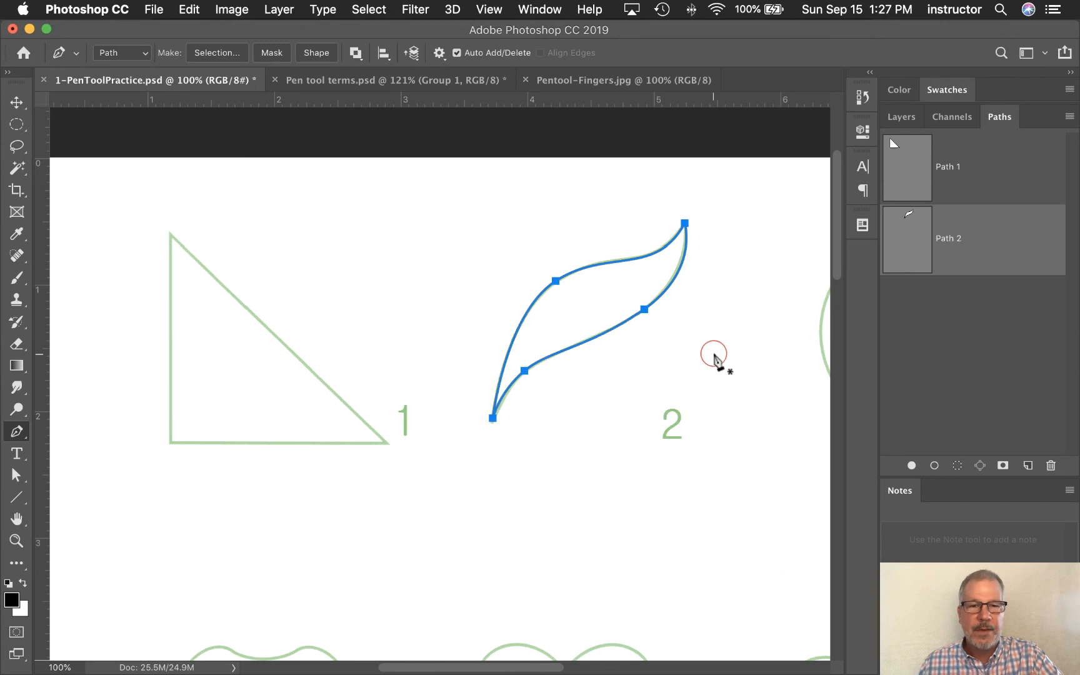
{"action": "left_click_drag", "start_coordinate": [755, 323], "coordinate": [632, 327]}
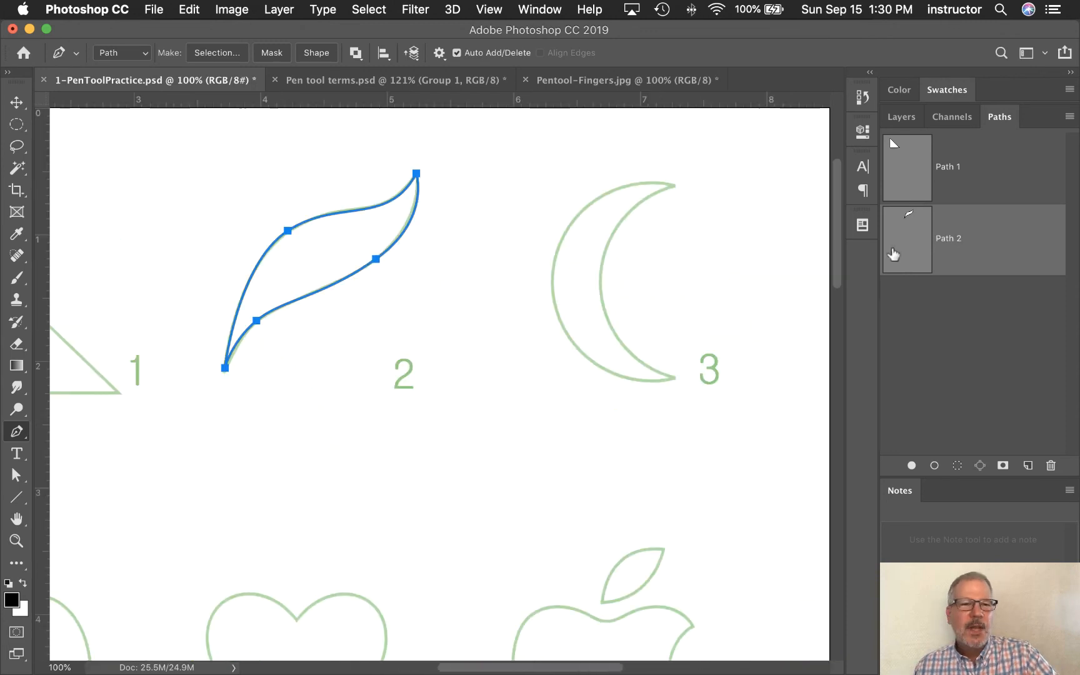
{"action": "left_click", "coordinate": [932, 308]}
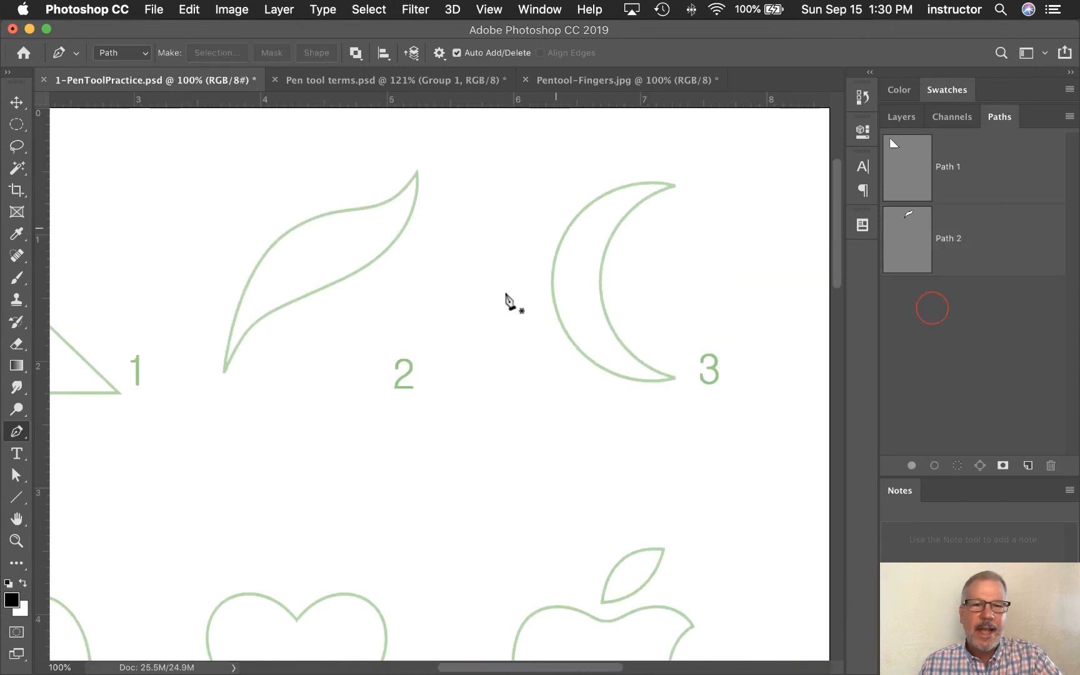
Draw a straight segment between the tips of crescent 3, add a midpoint anchor, and bend it onto the crescent's inner edge.
{"action": "left_click", "coordinate": [671, 185]}
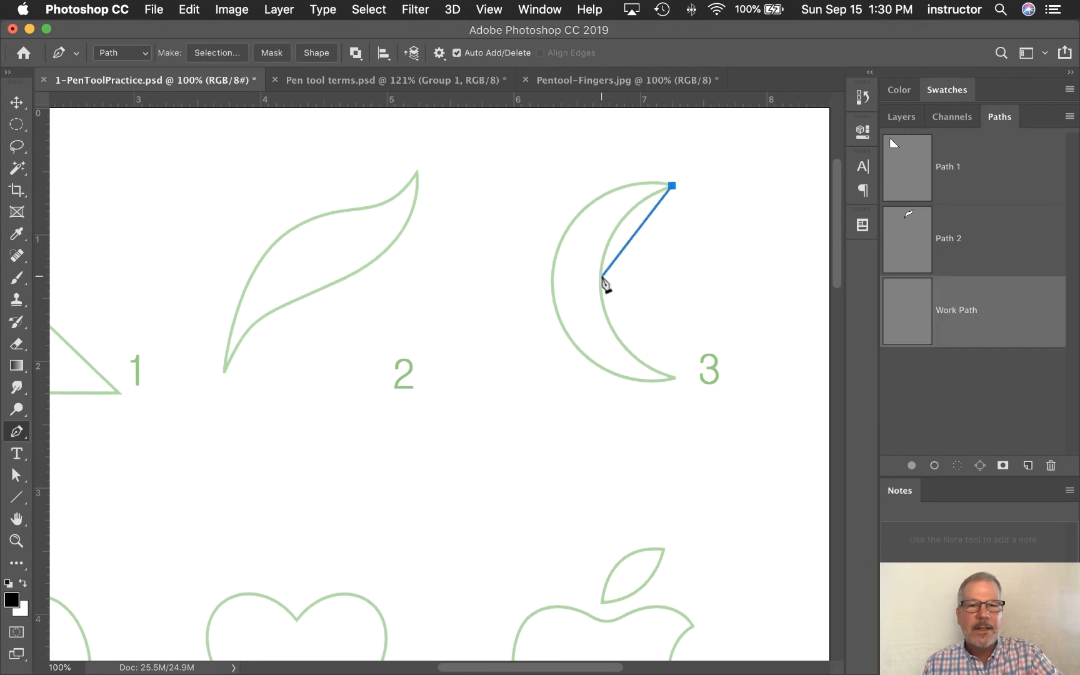
{"action": "left_click", "coordinate": [672, 378]}
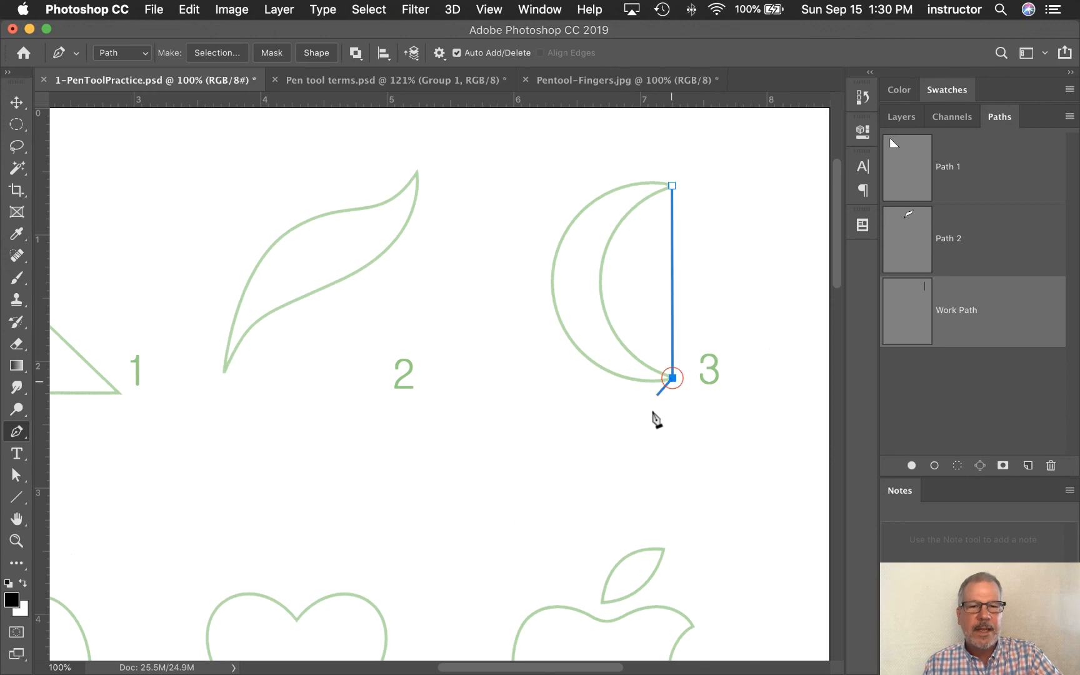
{"action": "left_click", "coordinate": [672, 281]}
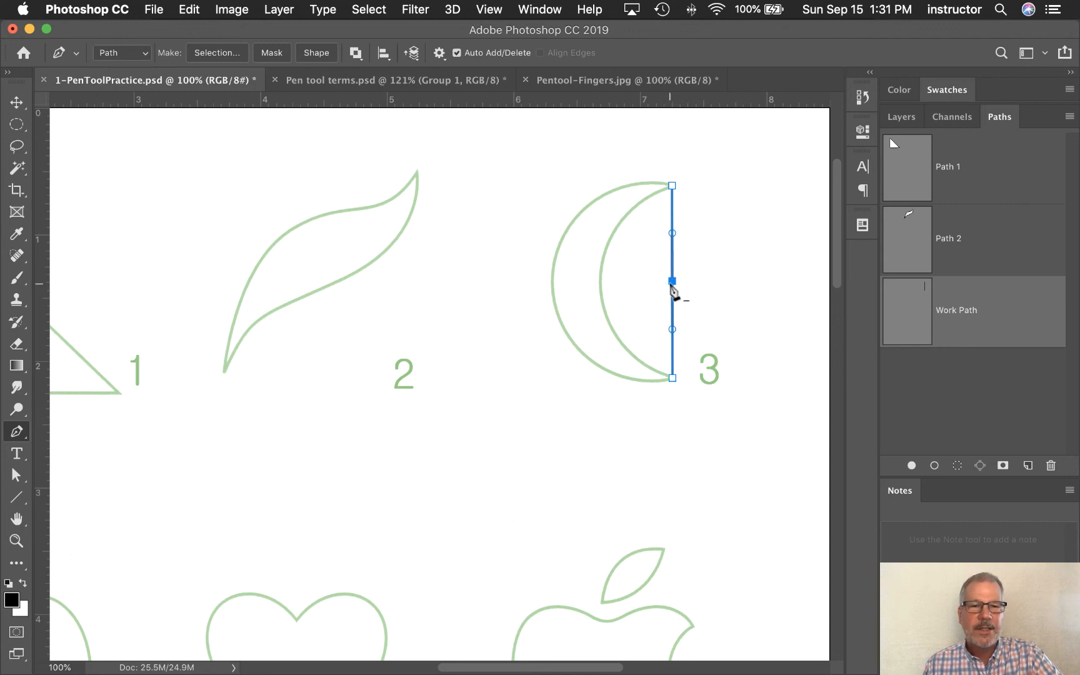
{"action": "key", "text": "super"}
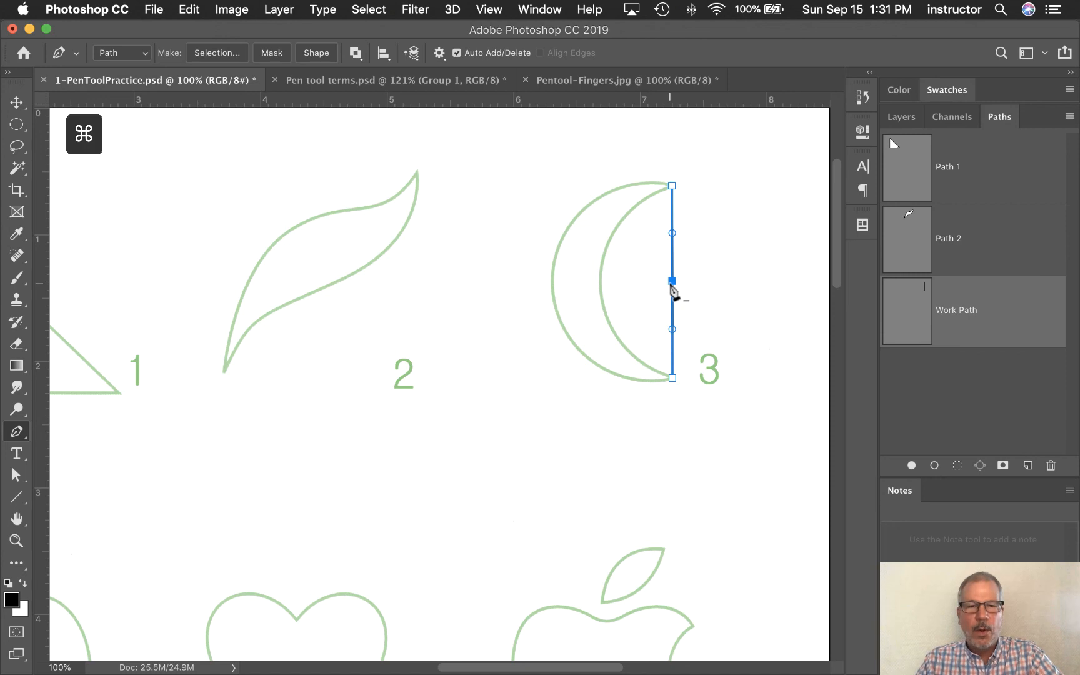
{"action": "left_click_drag", "start_coordinate": [668, 285], "coordinate": [599, 285]}
{"action": "left_click_drag", "start_coordinate": [600, 235], "coordinate": [600, 209]}
{"action": "left_click_drag", "start_coordinate": [601, 332], "coordinate": [599, 355]}
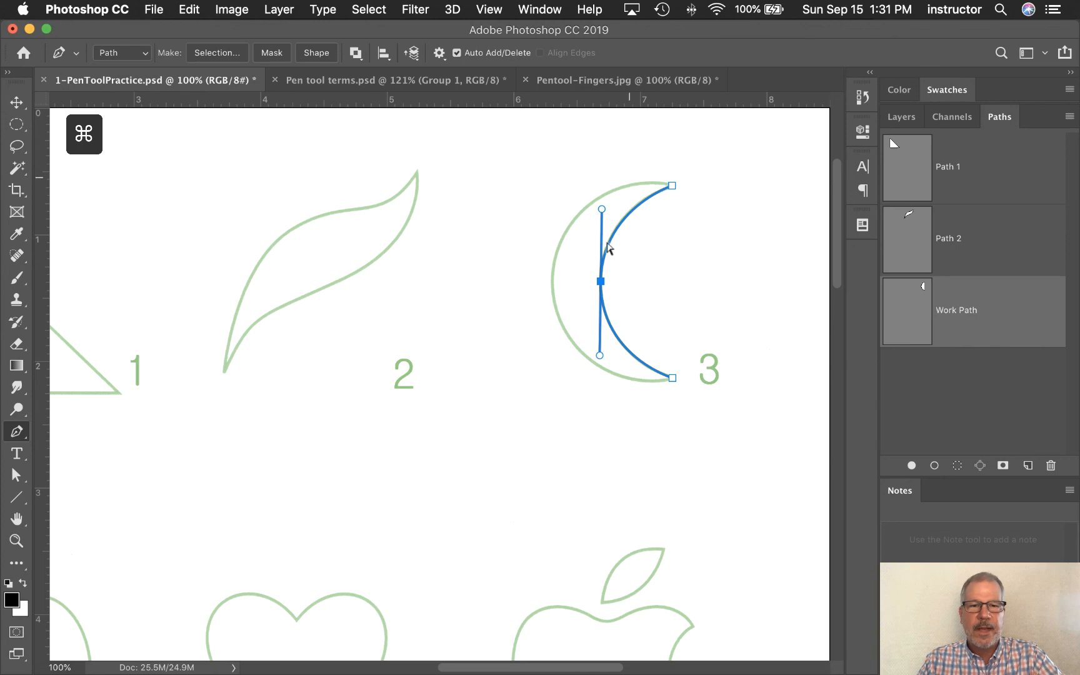
{"action": "left_click_drag", "start_coordinate": [672, 378], "coordinate": [659, 419]}
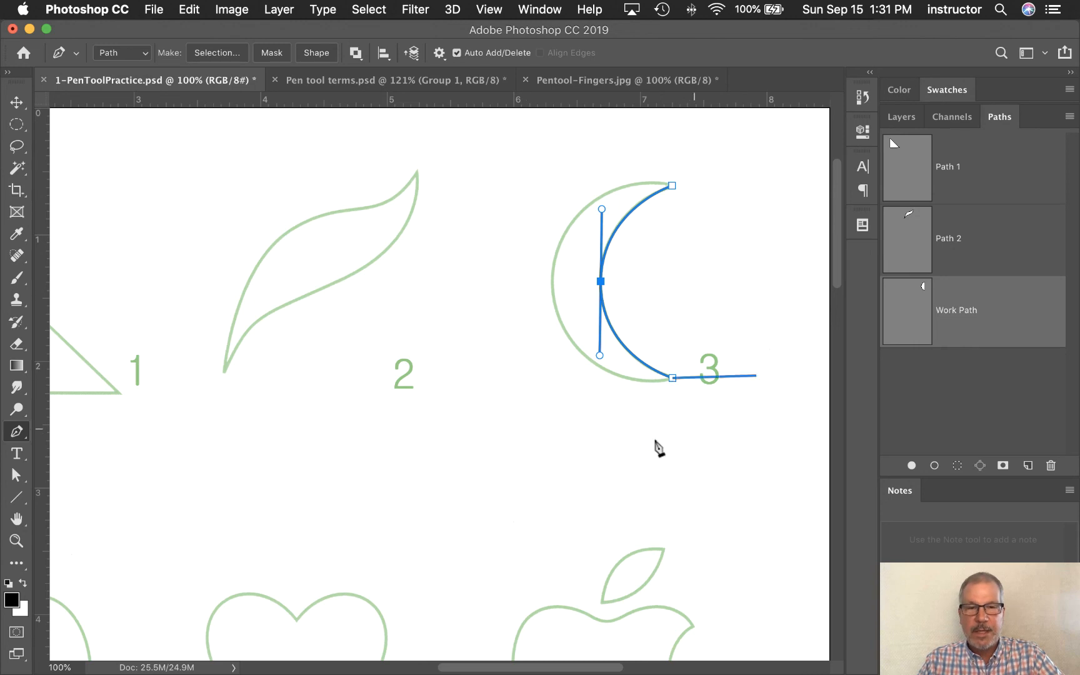
{"action": "key", "text": "super"}
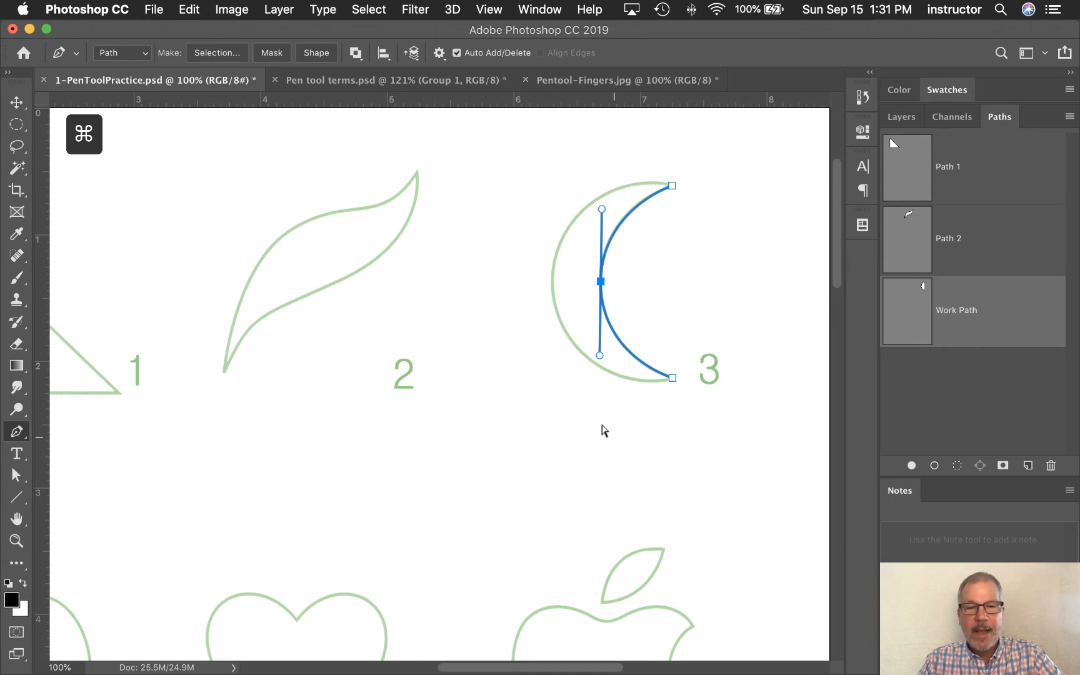
{"action": "left_click", "coordinate": [558, 425], "text": "super"}
{"action": "left_click", "coordinate": [548, 406]}
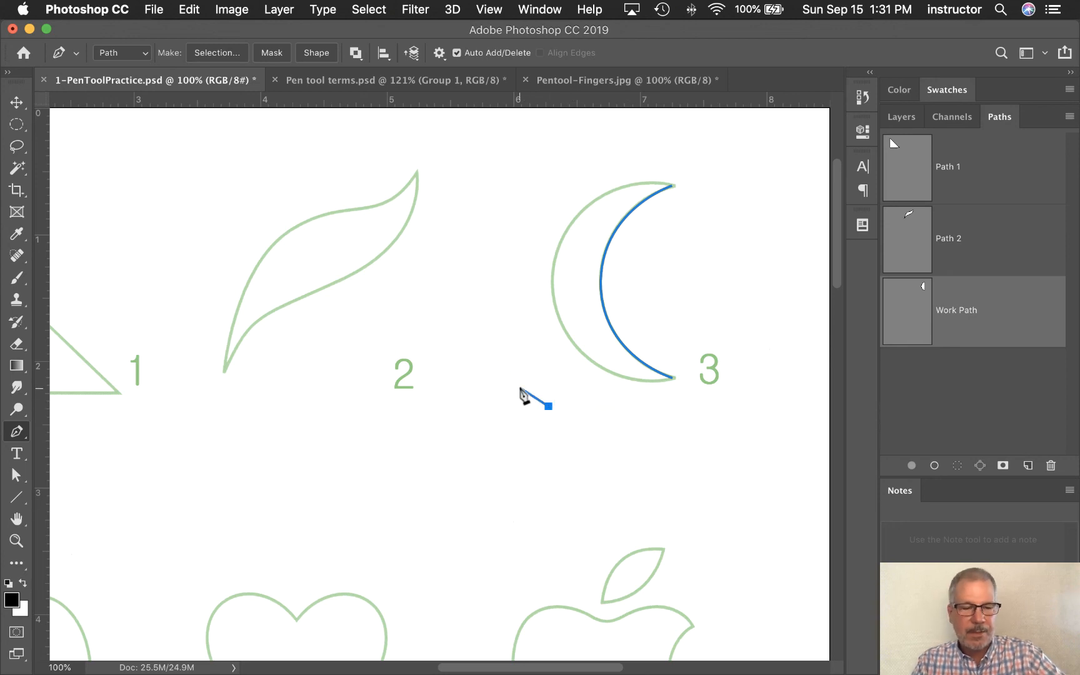
{"action": "key", "text": "super+z"}
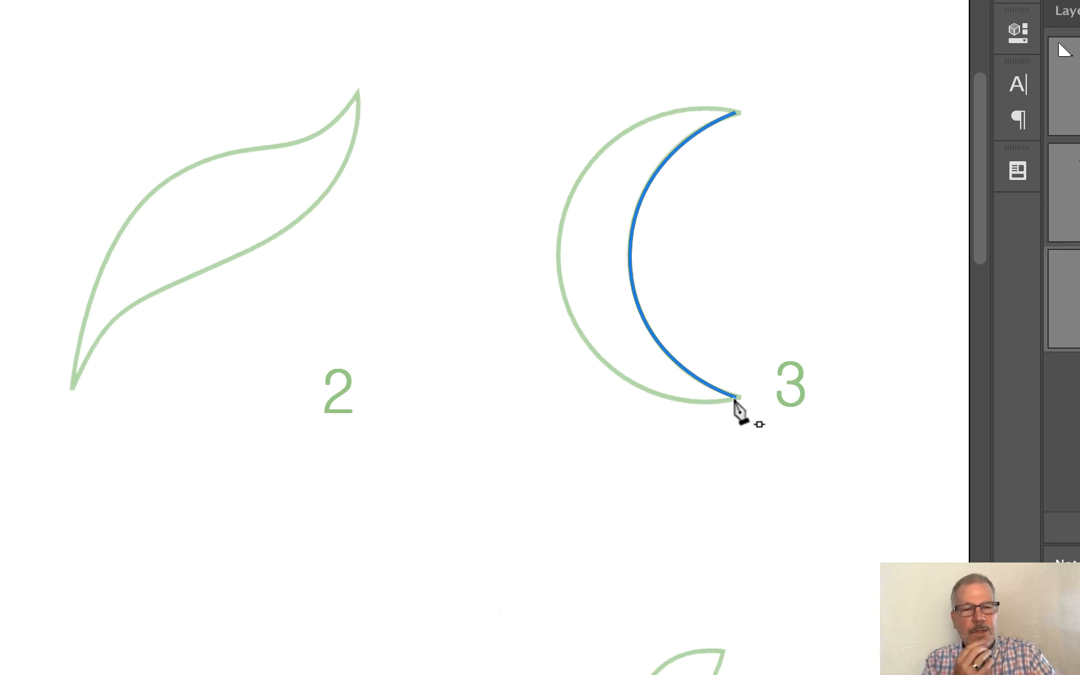
Resume the open path from crescent 3's lower tip and add a curved segment along the lower part of its outer edge.
{"action": "left_click", "coordinate": [736, 400]}
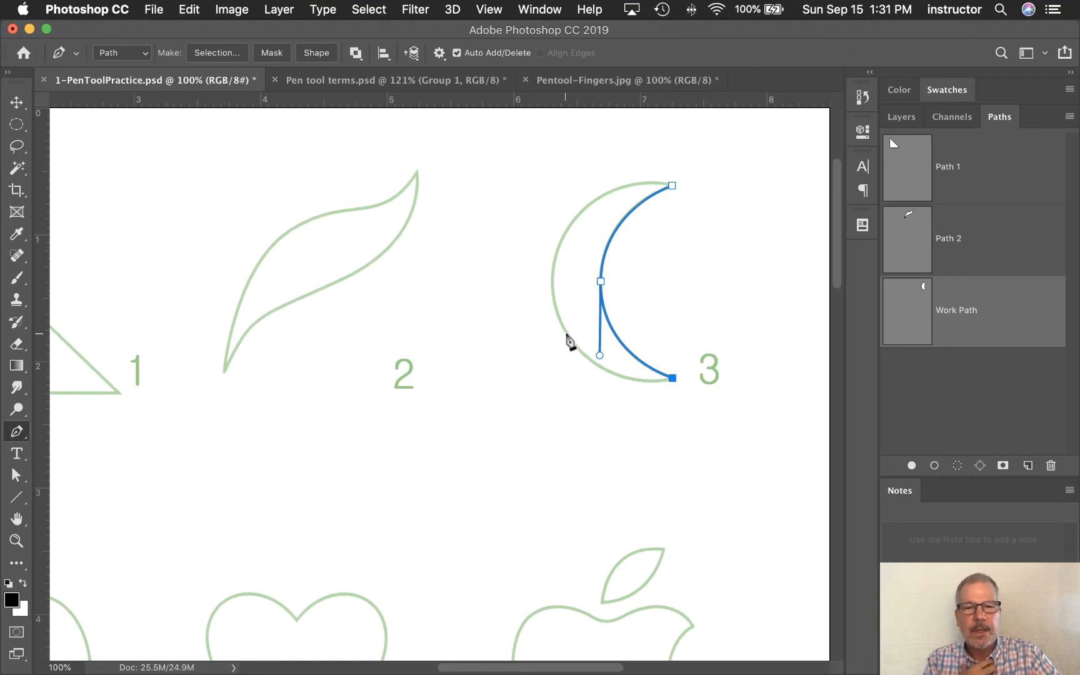
{"action": "left_click_drag", "start_coordinate": [568, 336], "coordinate": [531, 278]}
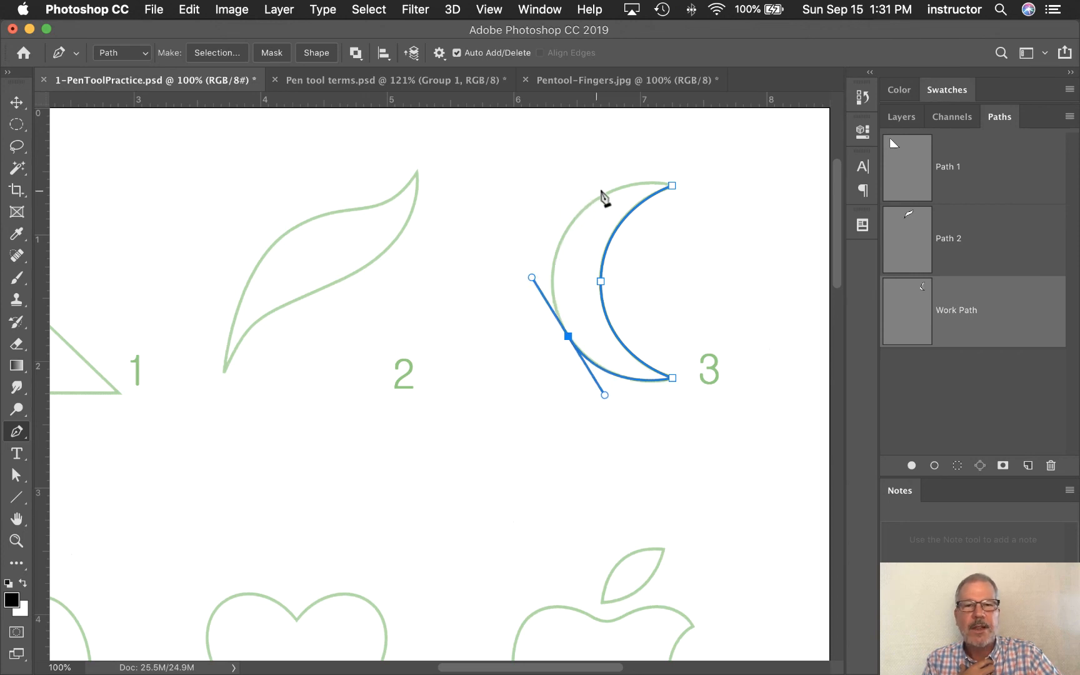
{"action": "left_click_drag", "start_coordinate": [597, 196], "coordinate": [637, 175]}
{"action": "left_click", "coordinate": [622, 186]}
{"action": "key", "text": "super+z"}
{"action": "key", "text": "super+z"}
{"action": "key", "text": "super+z"}
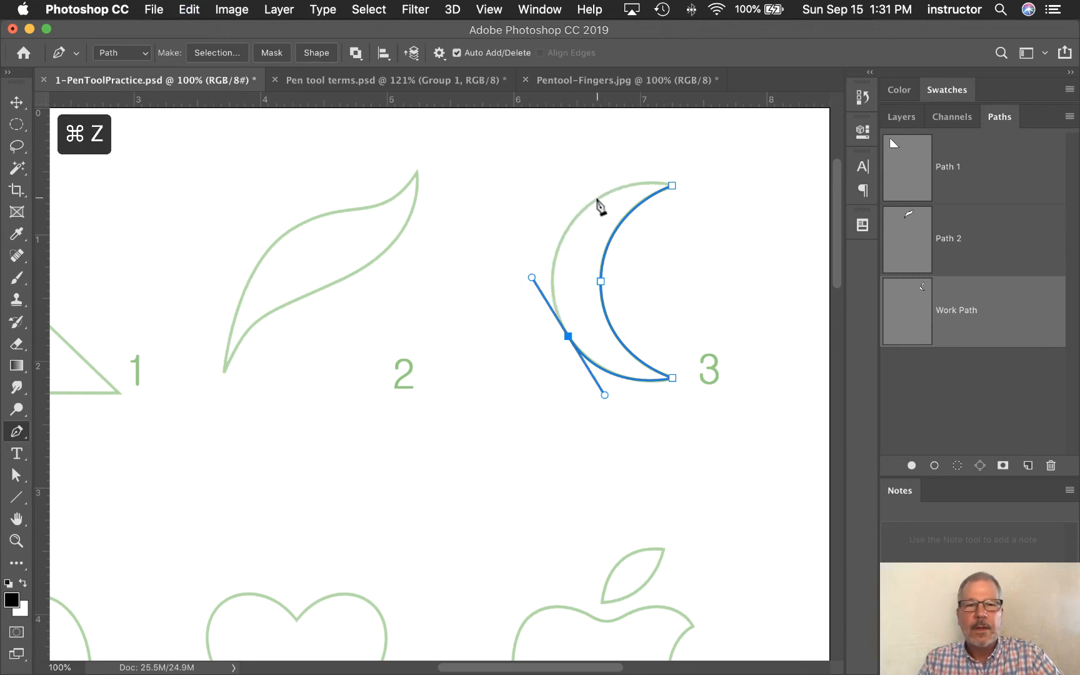
Trace the rest of crescent 3's outer edge with curves to close the path at the upper tip, and save it as Path 3.
{"action": "left_click_drag", "start_coordinate": [596, 198], "coordinate": [626, 182]}
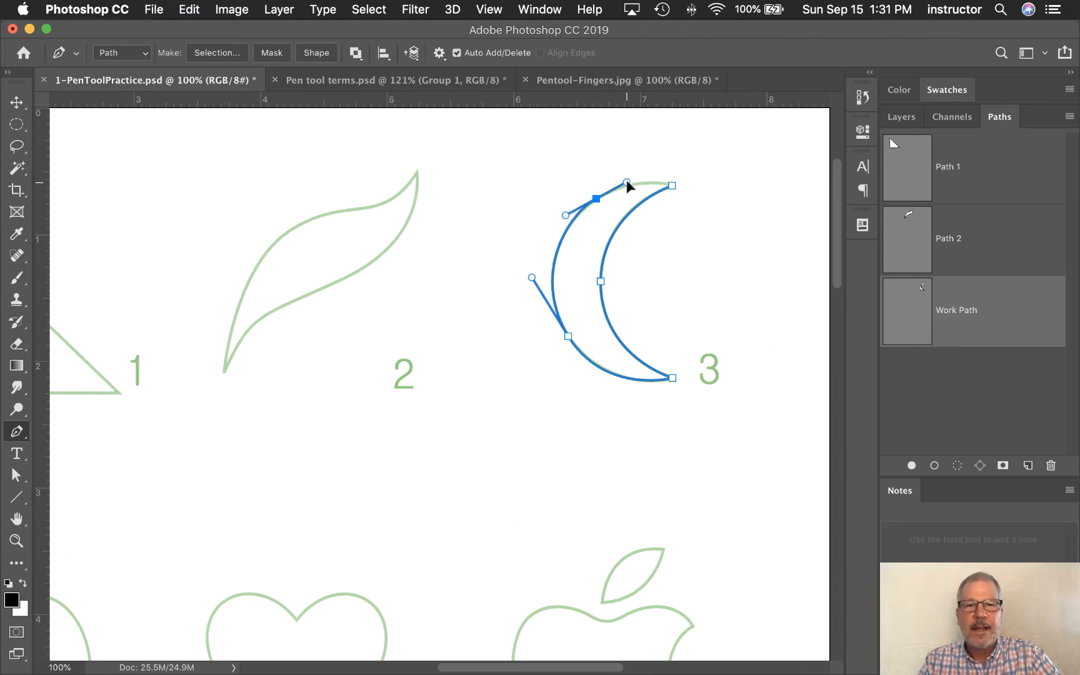
{"action": "left_click", "coordinate": [672, 186]}
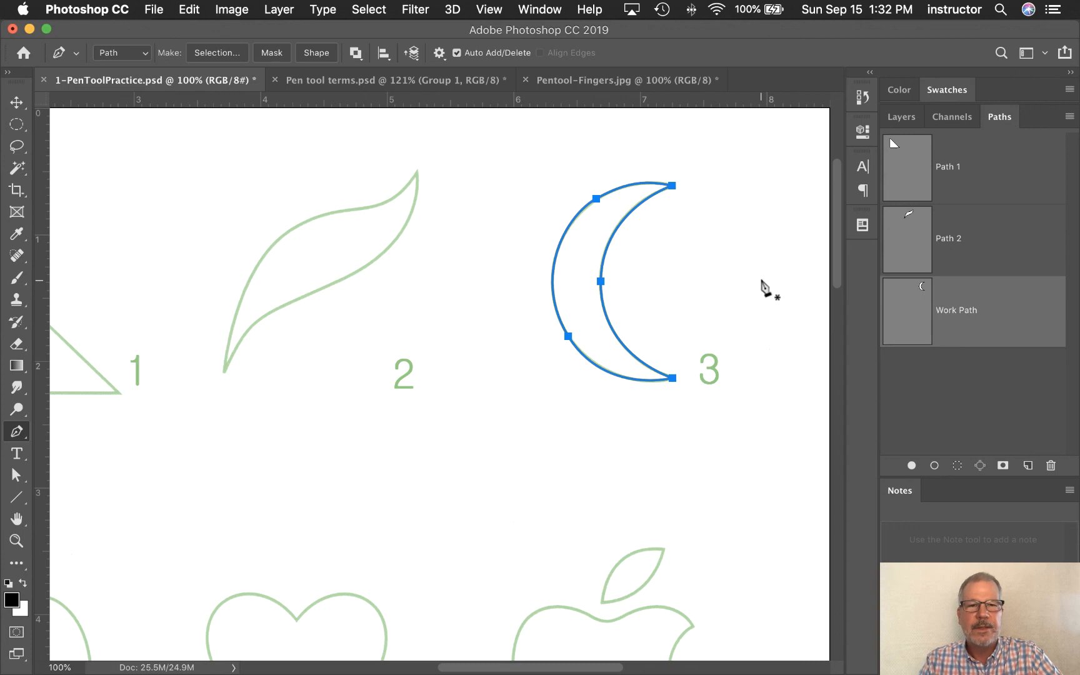
{"action": "double_click", "coordinate": [956, 316]}
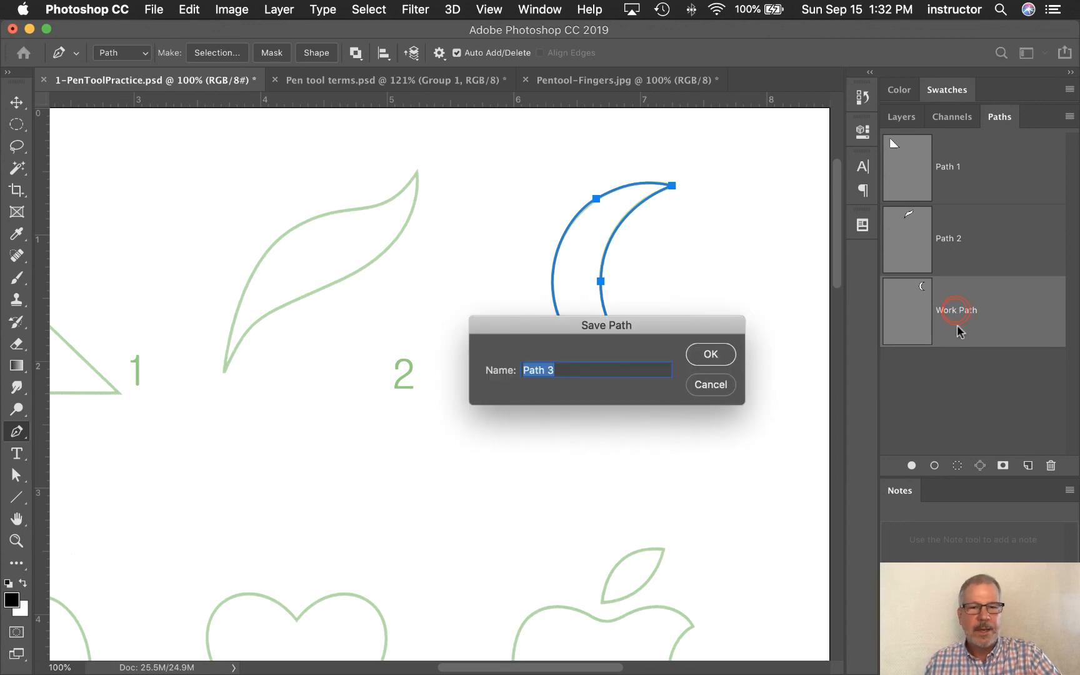
{"action": "left_click", "coordinate": [712, 355]}
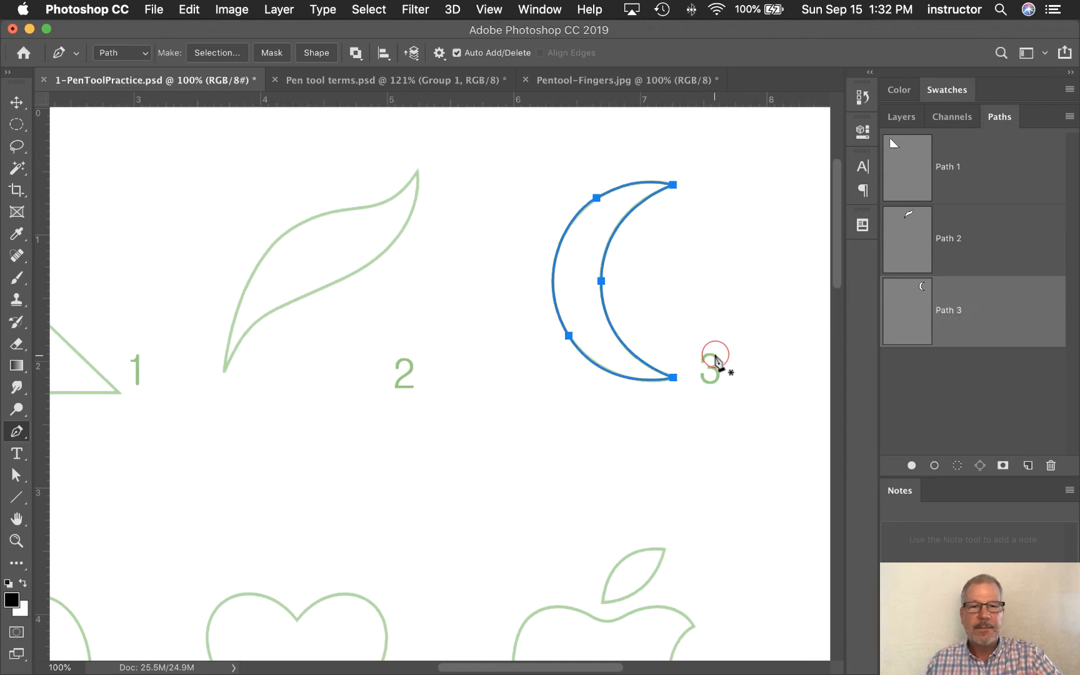